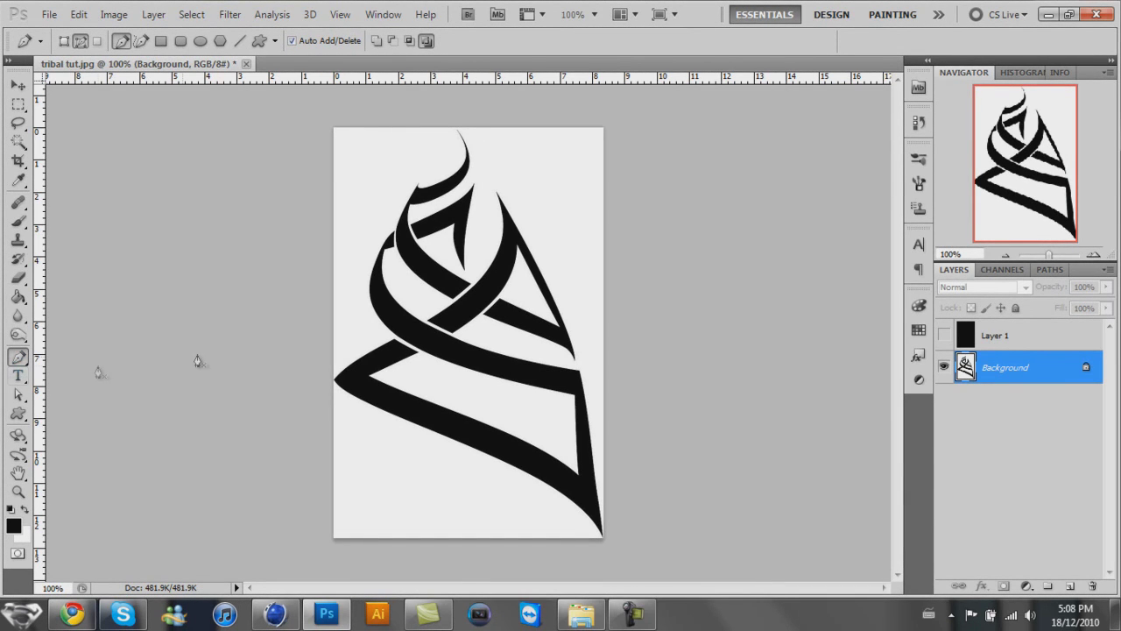
# - Trace a closed outline around the lower right band, then delete that traced path
pyautogui.click(437, 432)
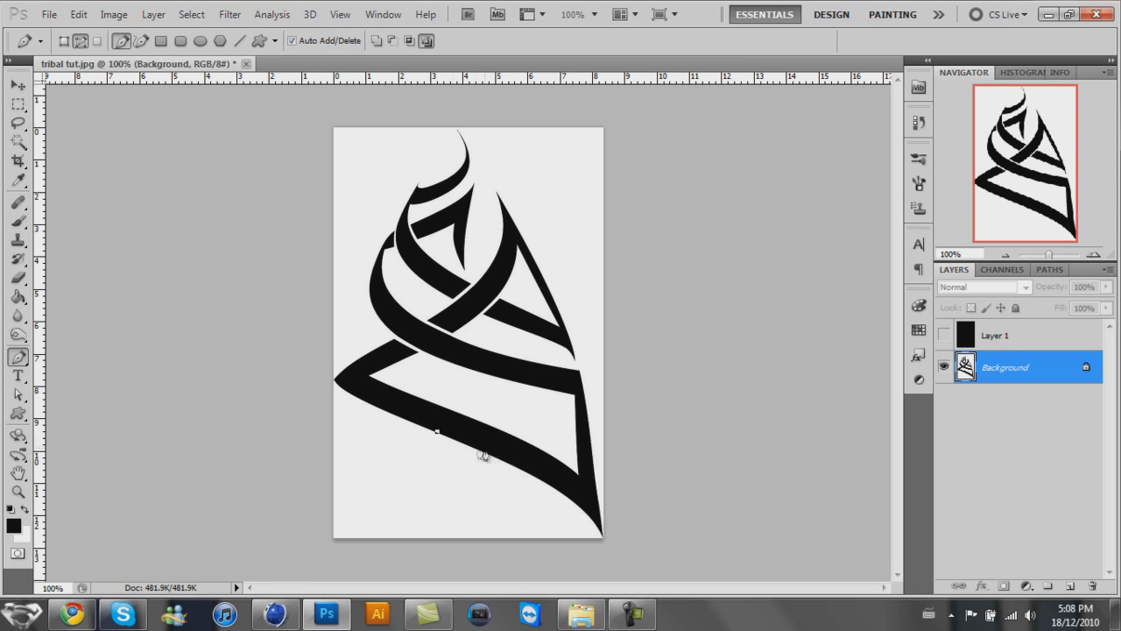
pyautogui.click(584, 509)
pyautogui.moveTo(584, 515); pyautogui.dragTo(624, 538)
pyautogui.click(603, 538)
pyautogui.click(592, 445)
pyautogui.click(439, 432)
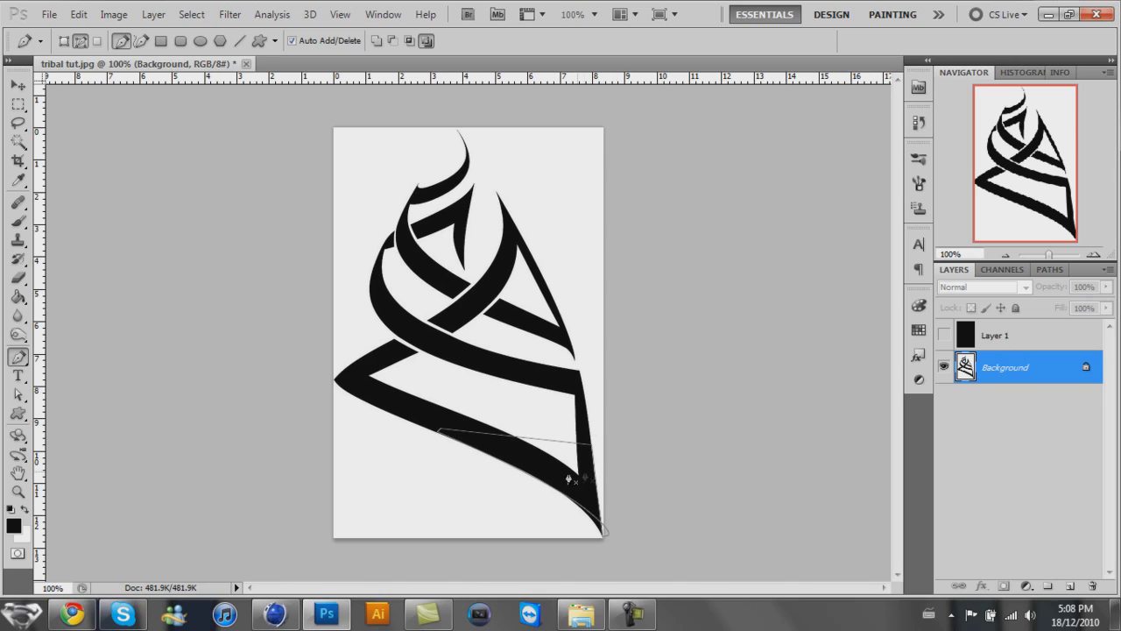
pyautogui.rightClick(523, 454)
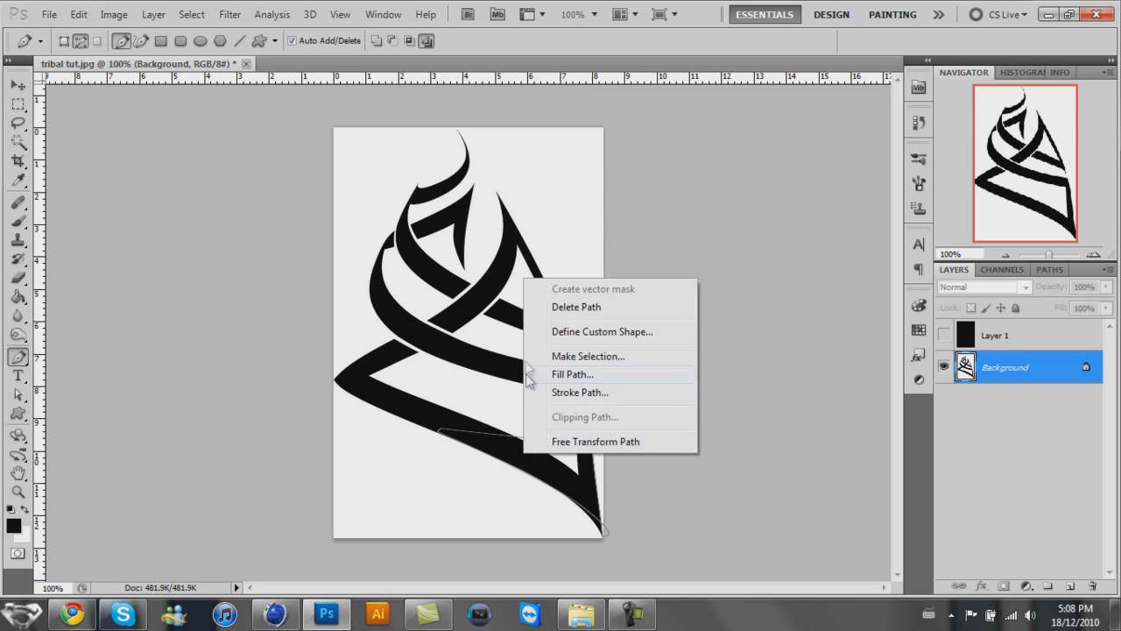
pyautogui.click(577, 308)
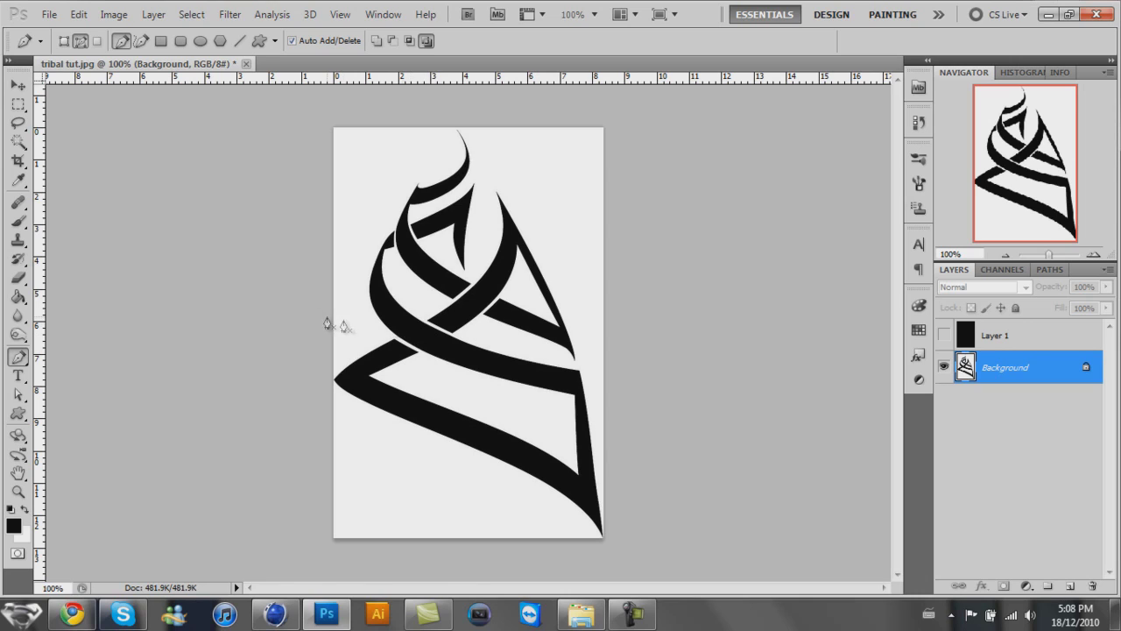
# - Magic Wand-select the black band and triangle, Shift-add the next black band, and show Paths
pyautogui.click(18, 142)
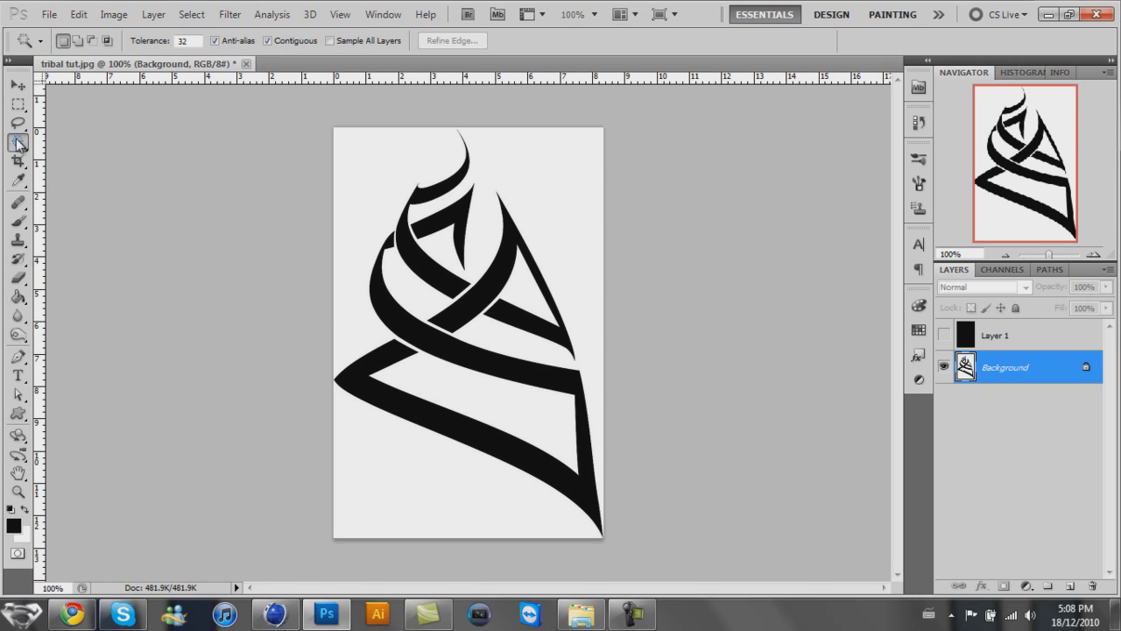
pyautogui.click(468, 306)
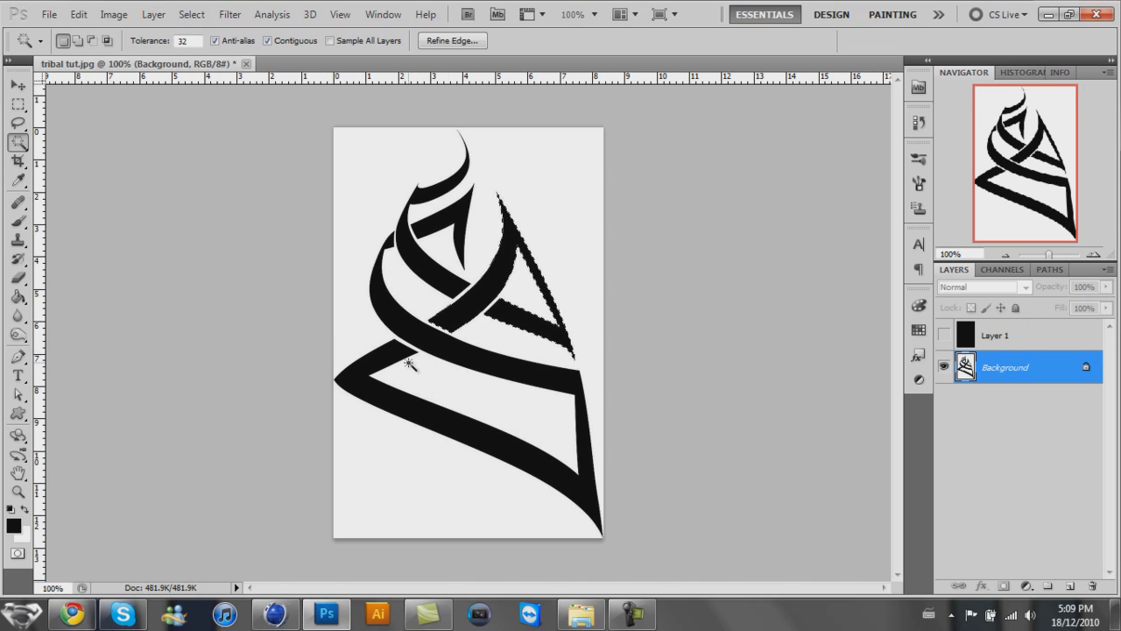
pyautogui.press('shift')
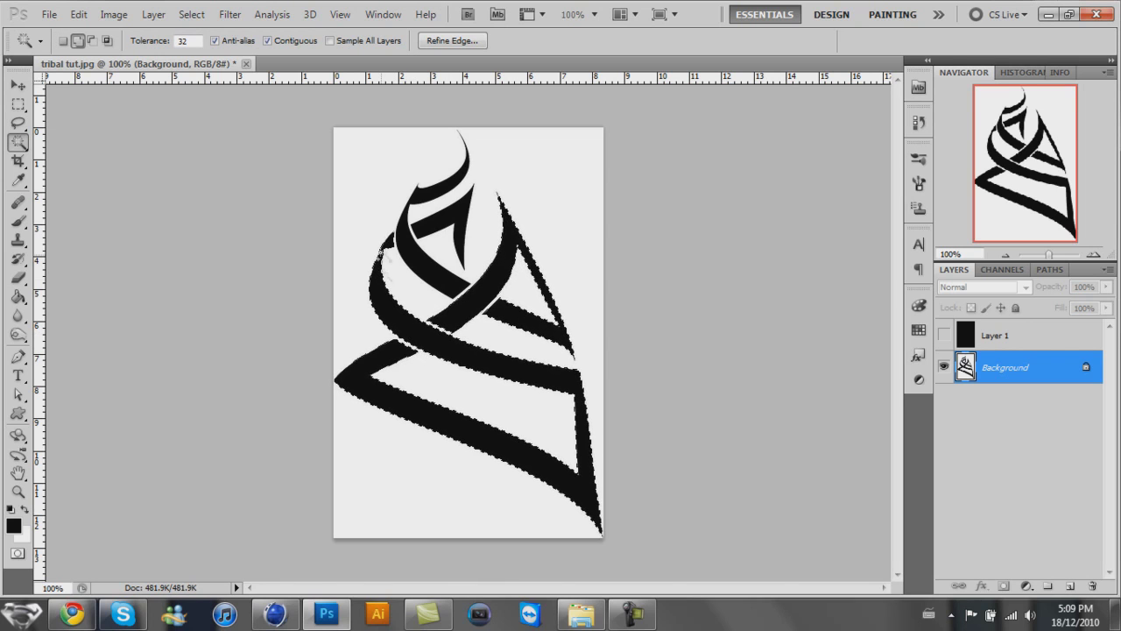
pyautogui.keyDown('shift'); pyautogui.click(441, 224); pyautogui.keyUp('shift')
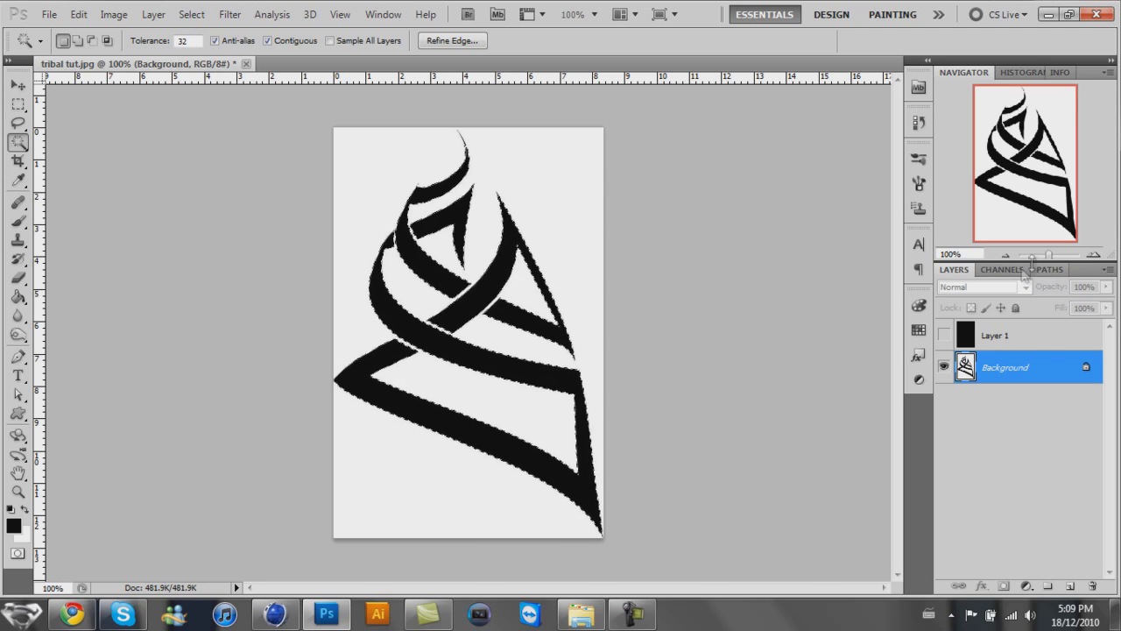
pyautogui.click(1051, 269)
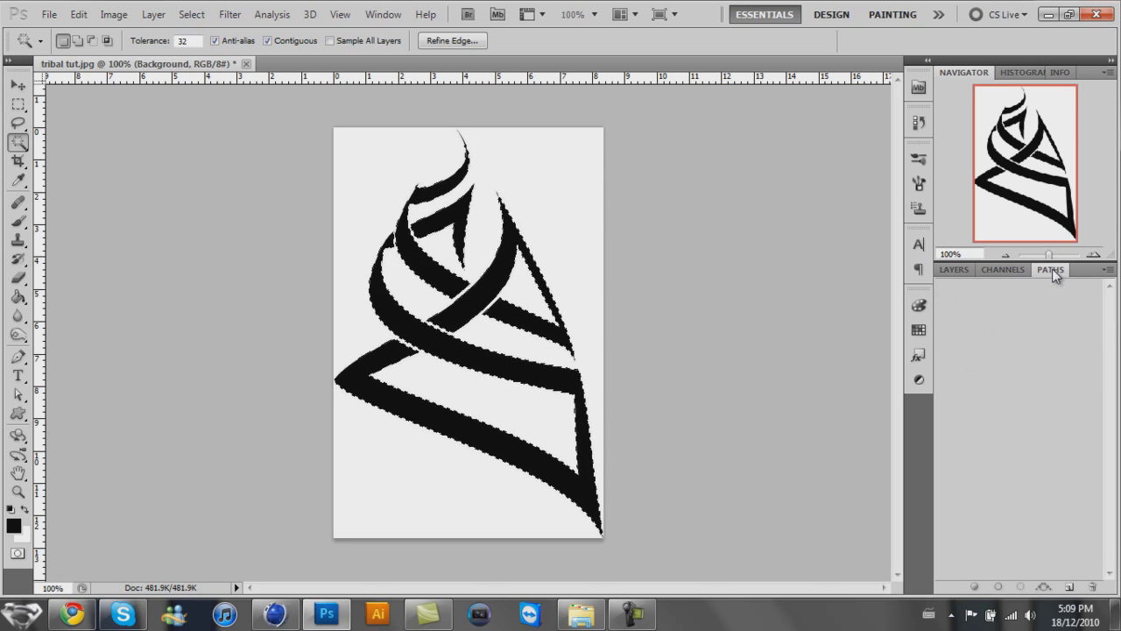
# - Convert the selection into a Work Path at 1.0 pixel tolerance
pyautogui.click(1108, 271)
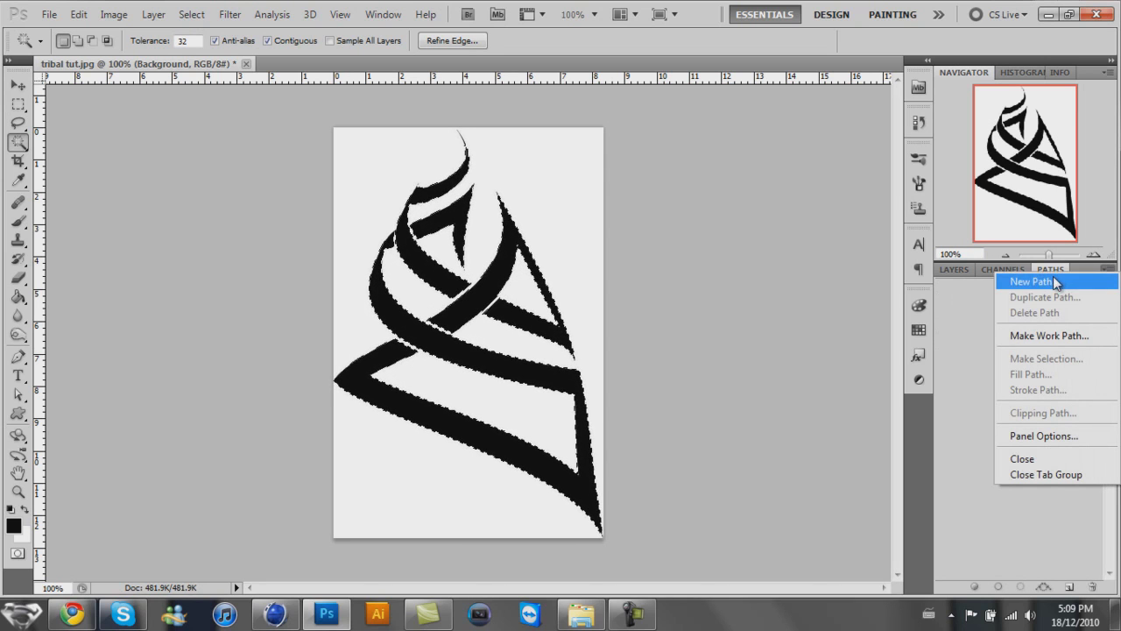
pyautogui.click(1042, 336)
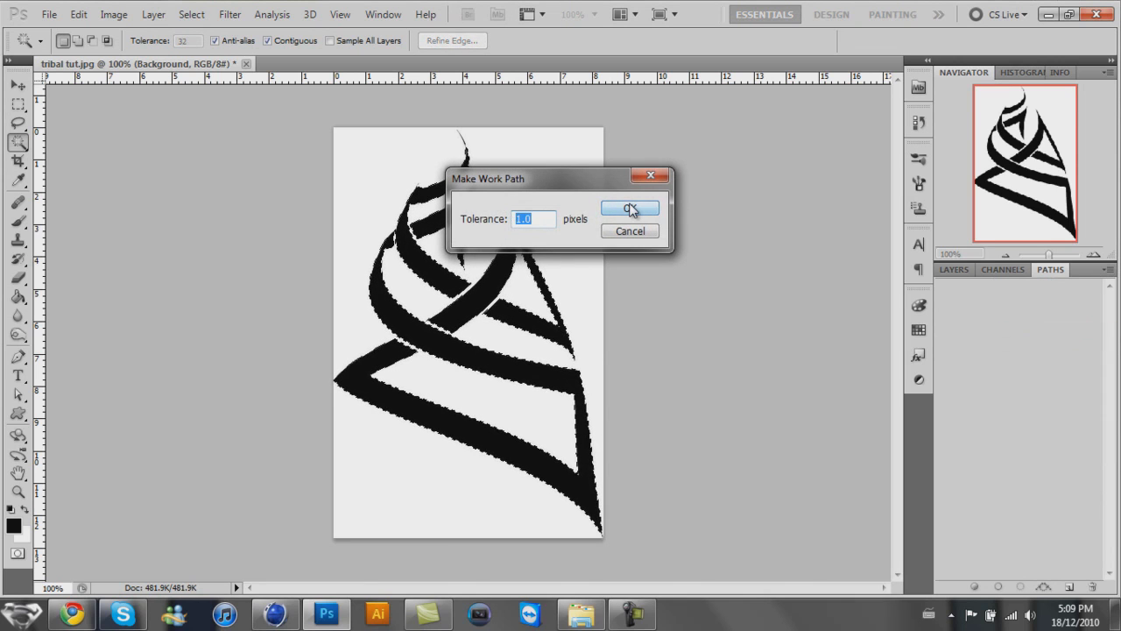
pyautogui.click(635, 208)
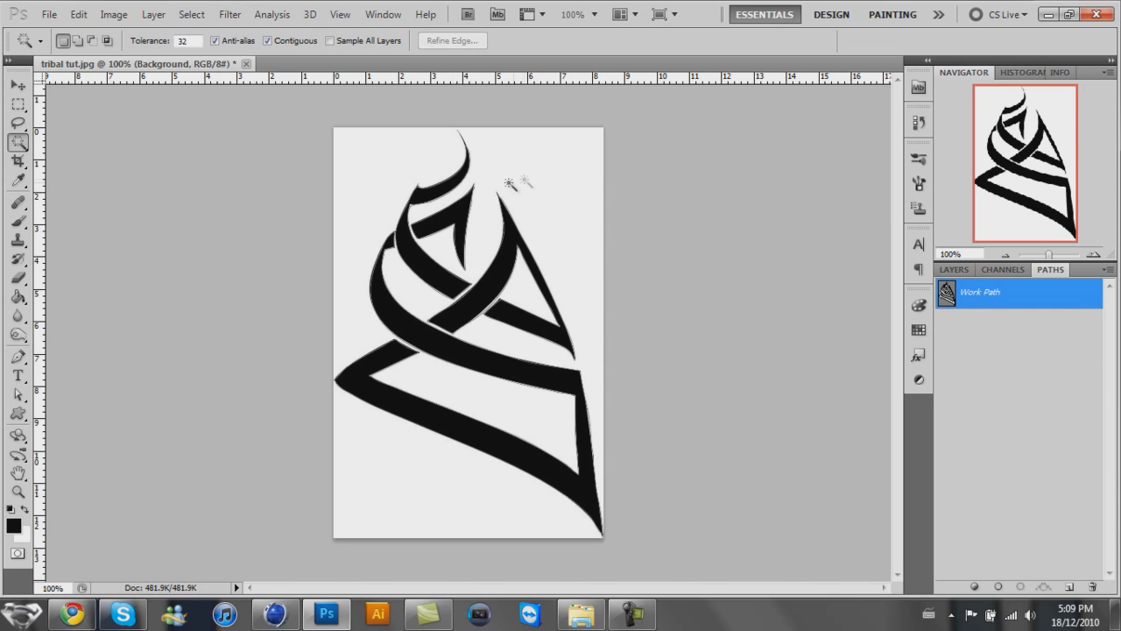
# - Export the Work Path to Illustrator as tribal tut.ai, replacing the existing file
pyautogui.click(48, 14)
pyautogui.moveTo(126, 373)
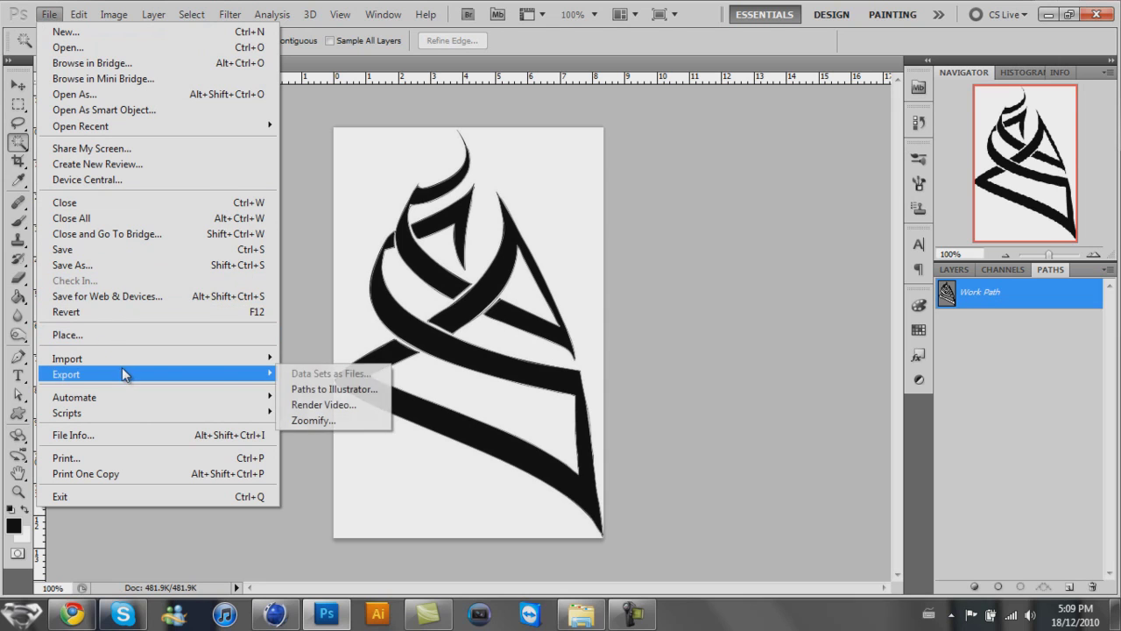
pyautogui.click(357, 393)
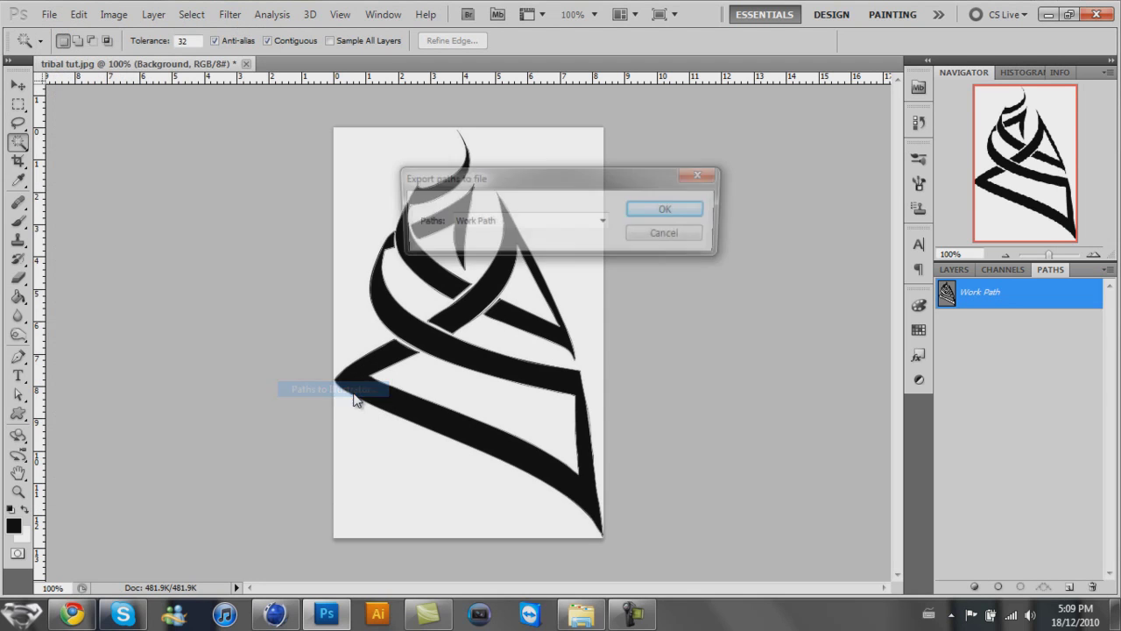
pyautogui.click(669, 211)
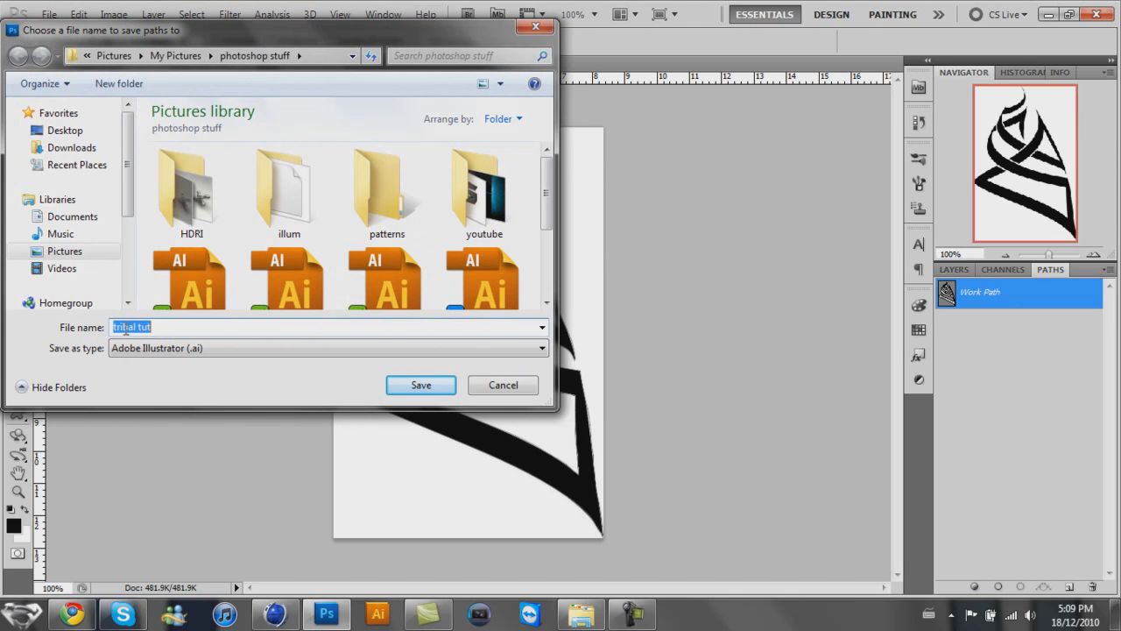
pyautogui.click(425, 385)
pyautogui.click(611, 312)
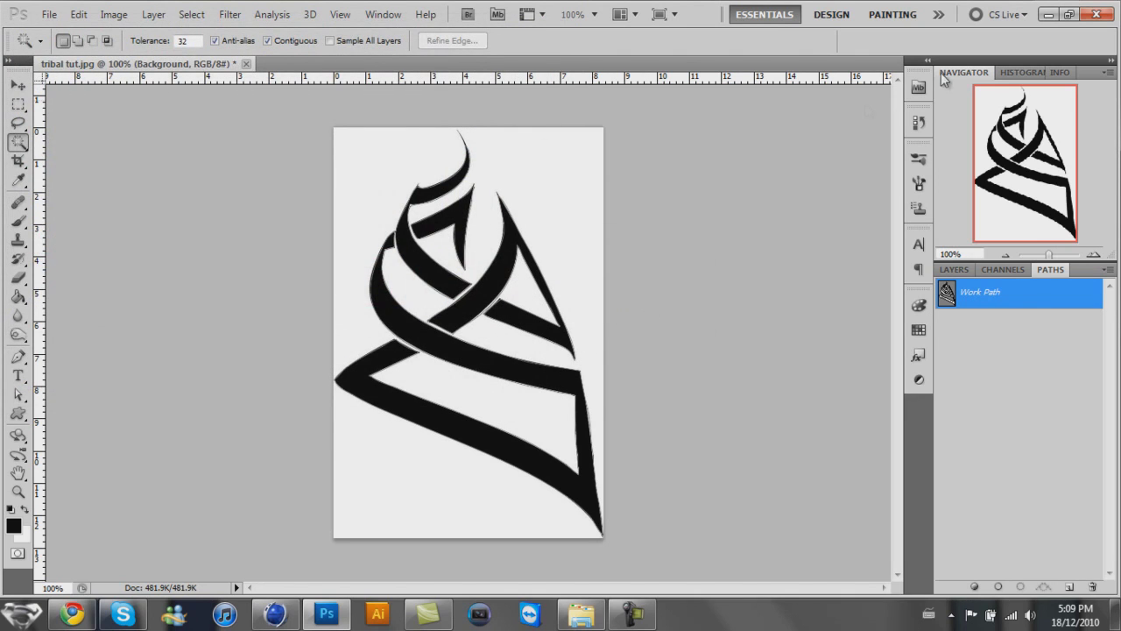
# - Open tribal tut.ai in Cinema 4D at import scale 1 and frame the resulting splines
pyautogui.click(275, 613)
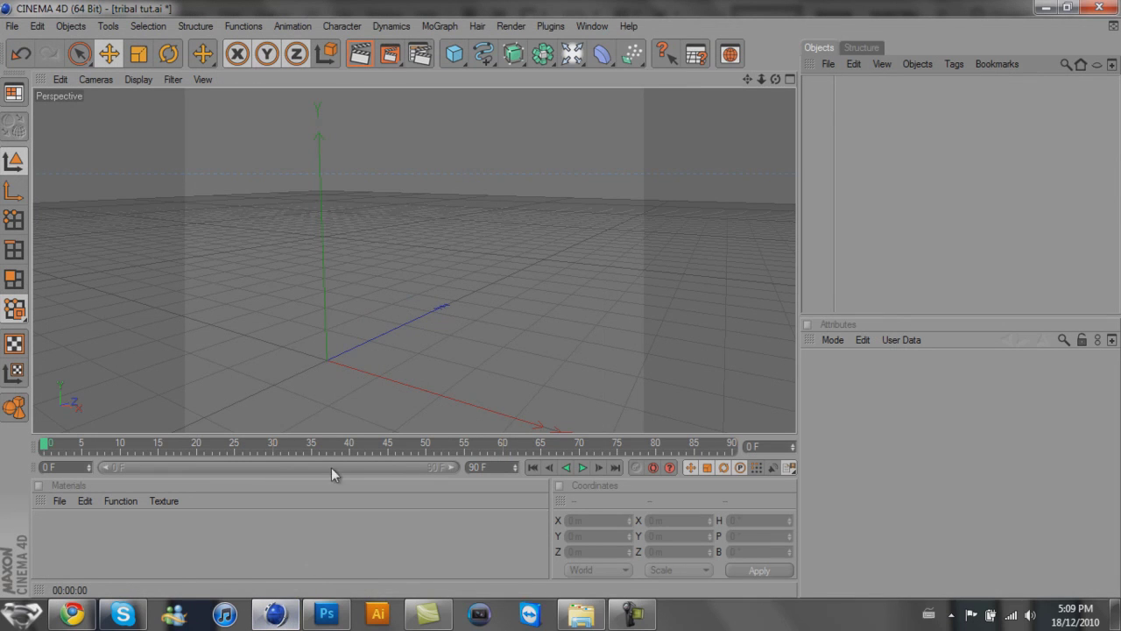
pyautogui.click(13, 26)
pyautogui.click(35, 68)
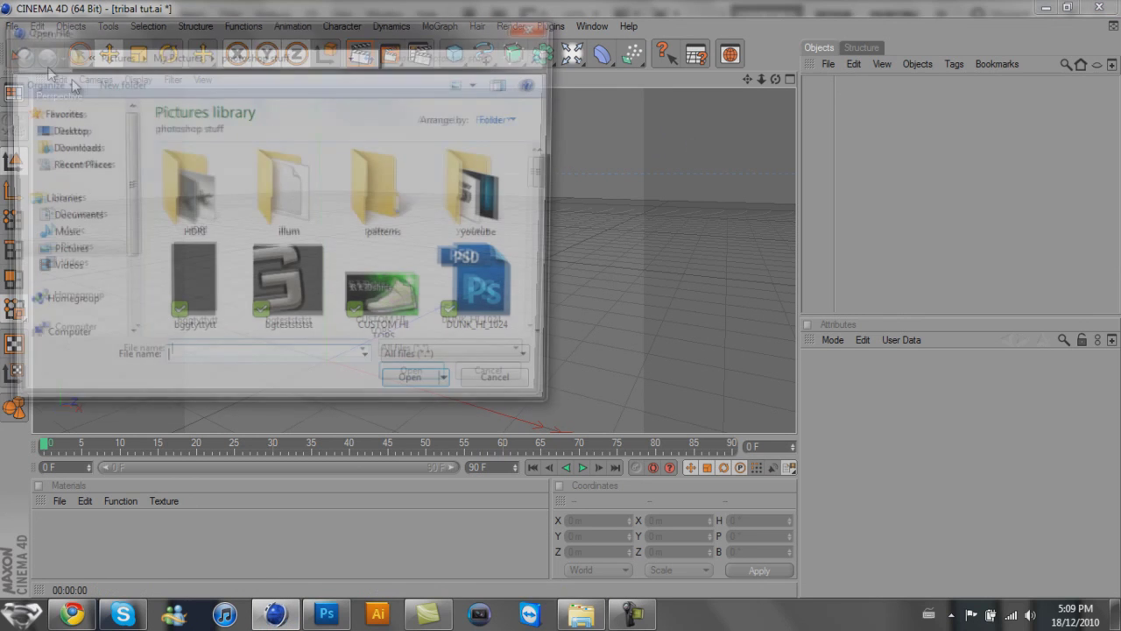
pyautogui.moveTo(548, 162); pyautogui.dragTo(551, 289)
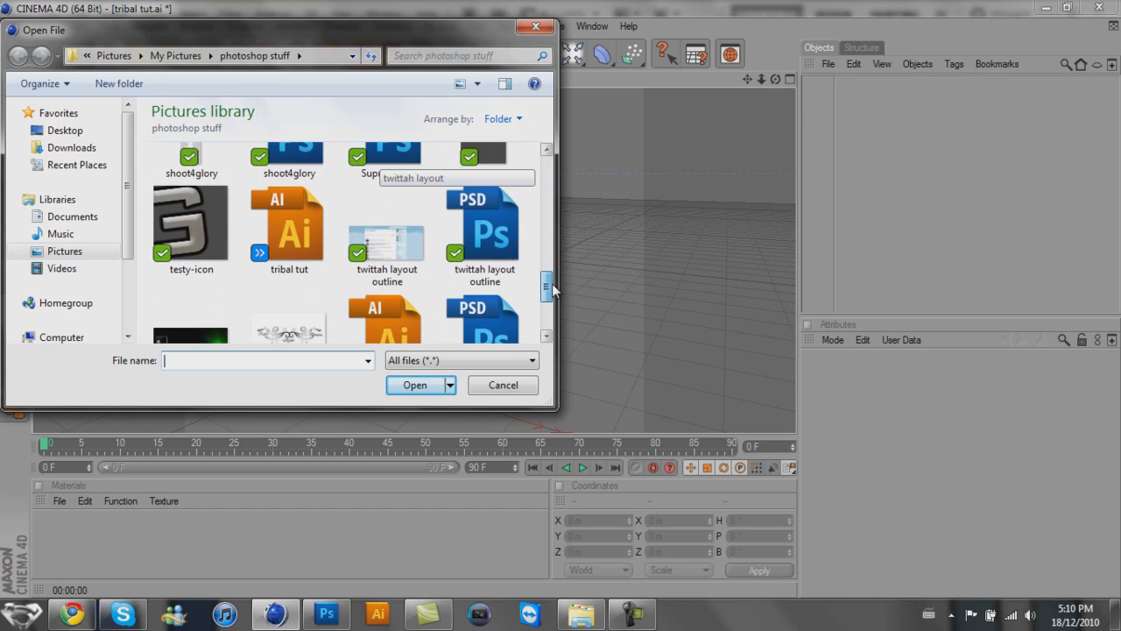
pyautogui.click(289, 230)
pyautogui.click(415, 386)
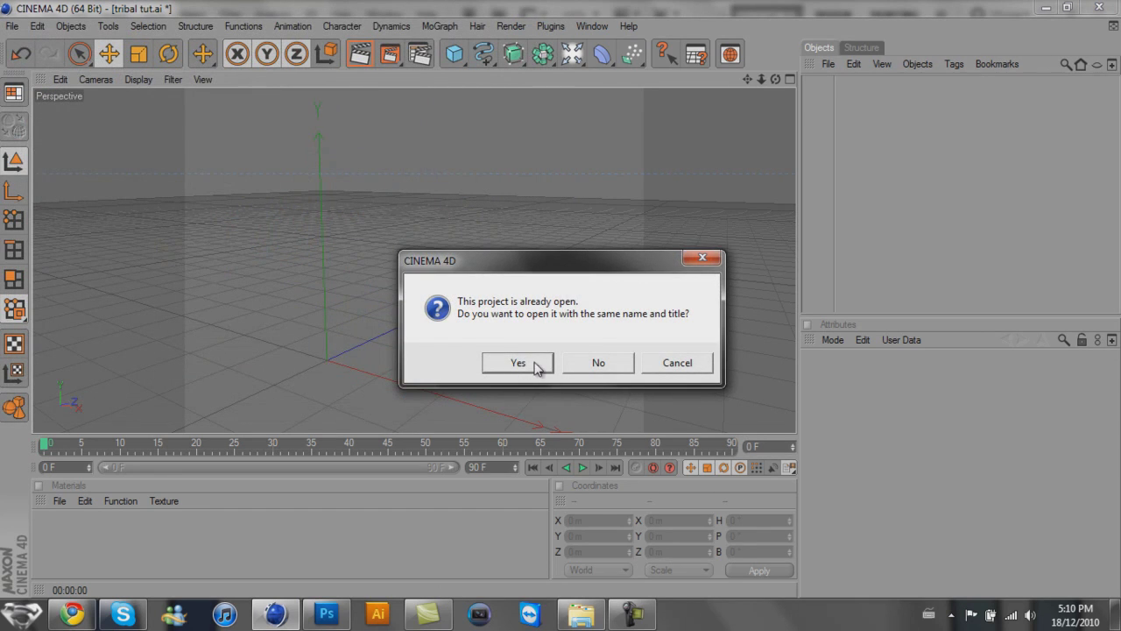
pyautogui.click(535, 366)
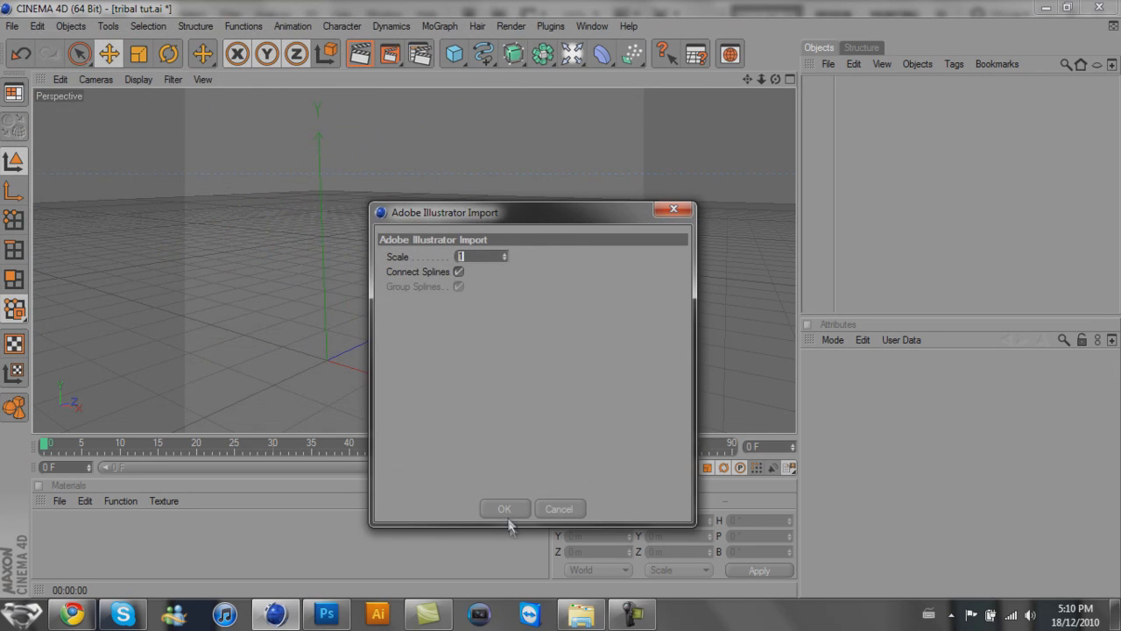
pyautogui.click(506, 515)
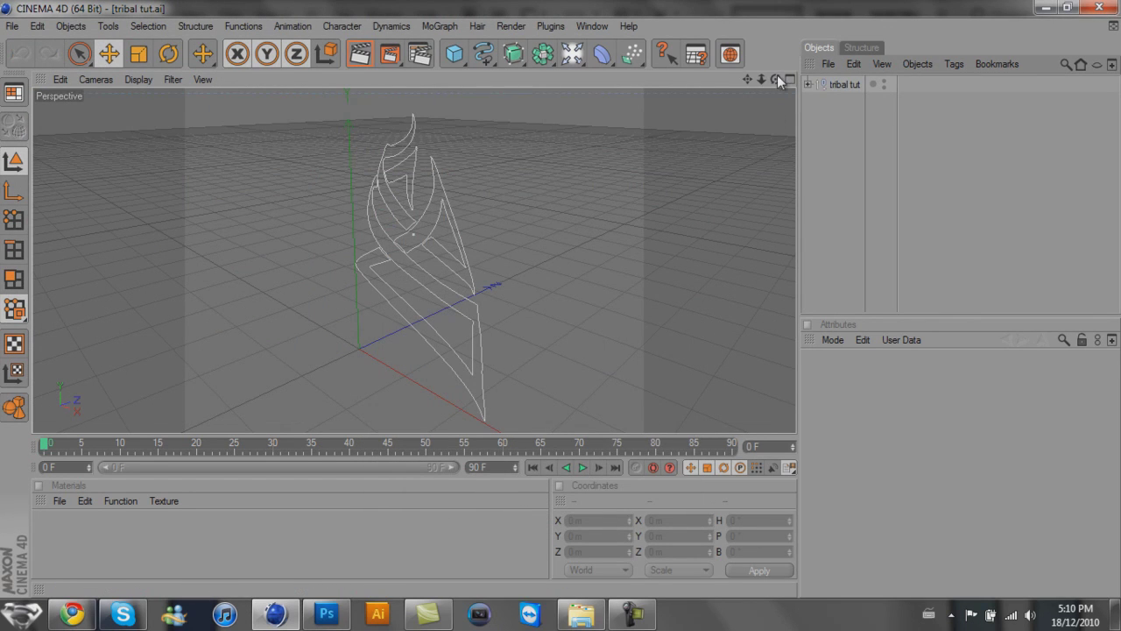
pyautogui.moveTo(777, 80); pyautogui.dragTo(562, 307)
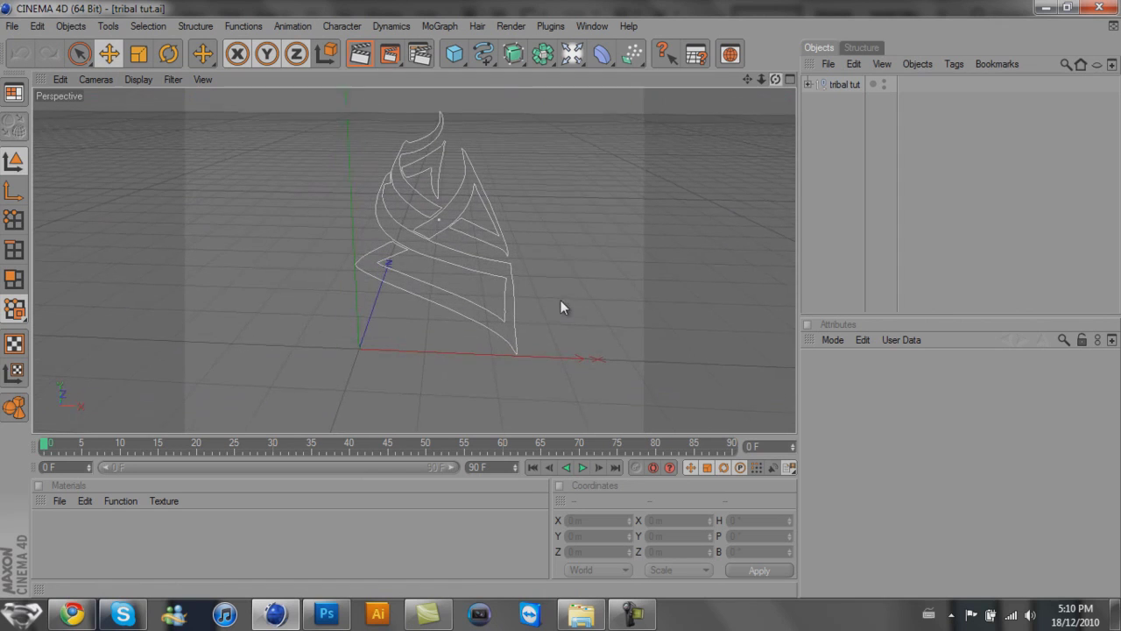
pyautogui.moveTo(749, 80); pyautogui.dragTo(698, 228)
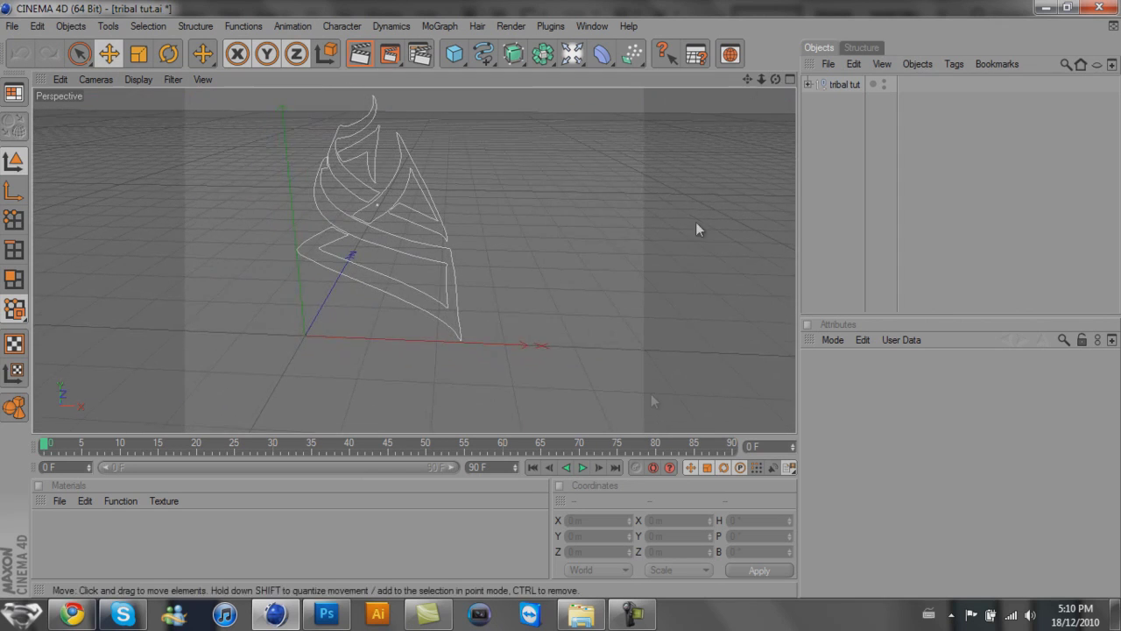
# - In Photoshop, make Layer 1 visible again in the Layers list, then return to Cinema 4D
pyautogui.click(337, 613)
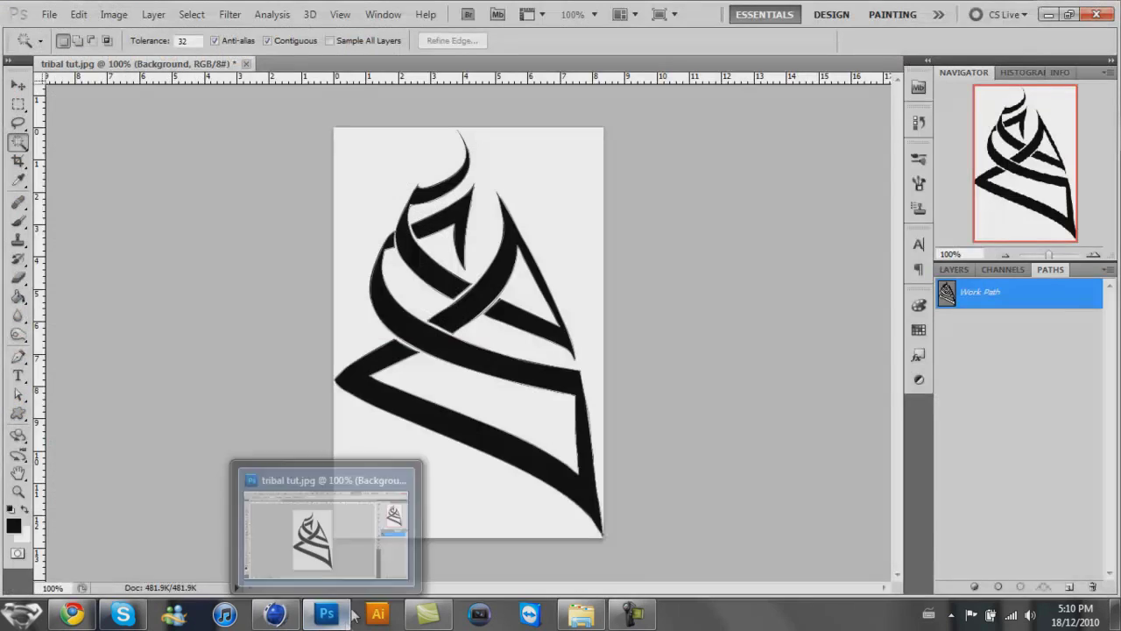
pyautogui.click(957, 269)
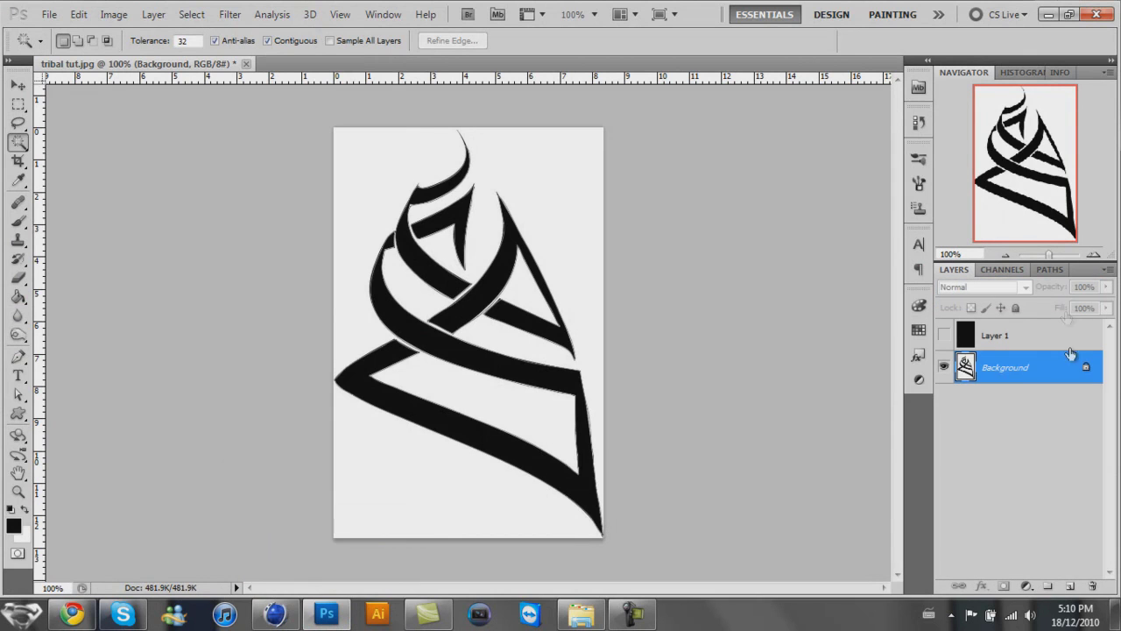
pyautogui.click(944, 336)
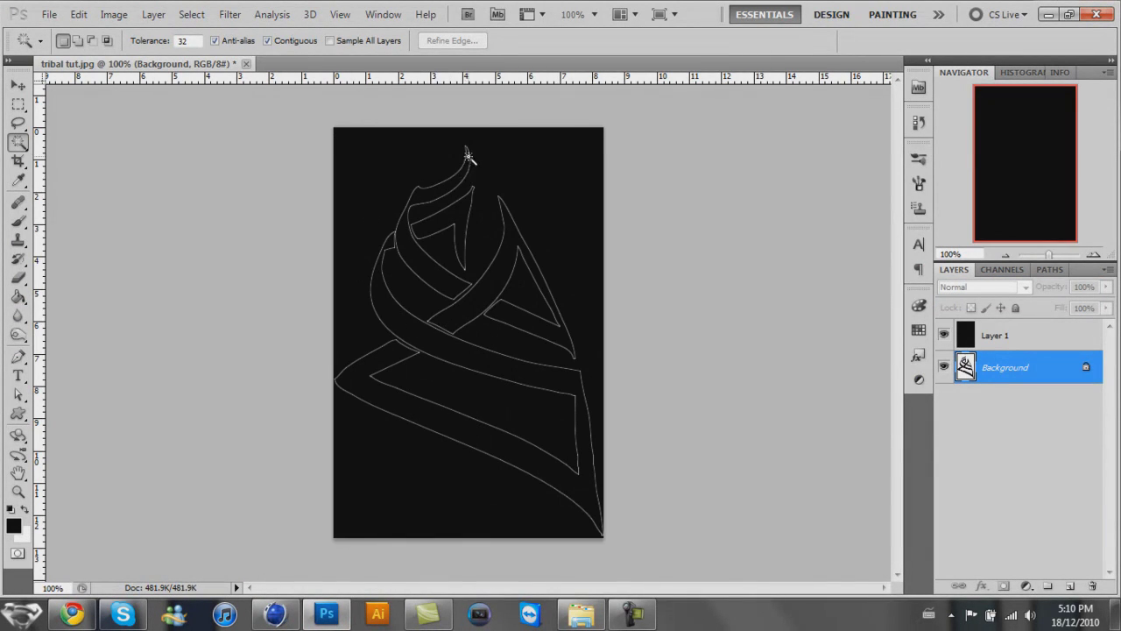
pyautogui.click(274, 616)
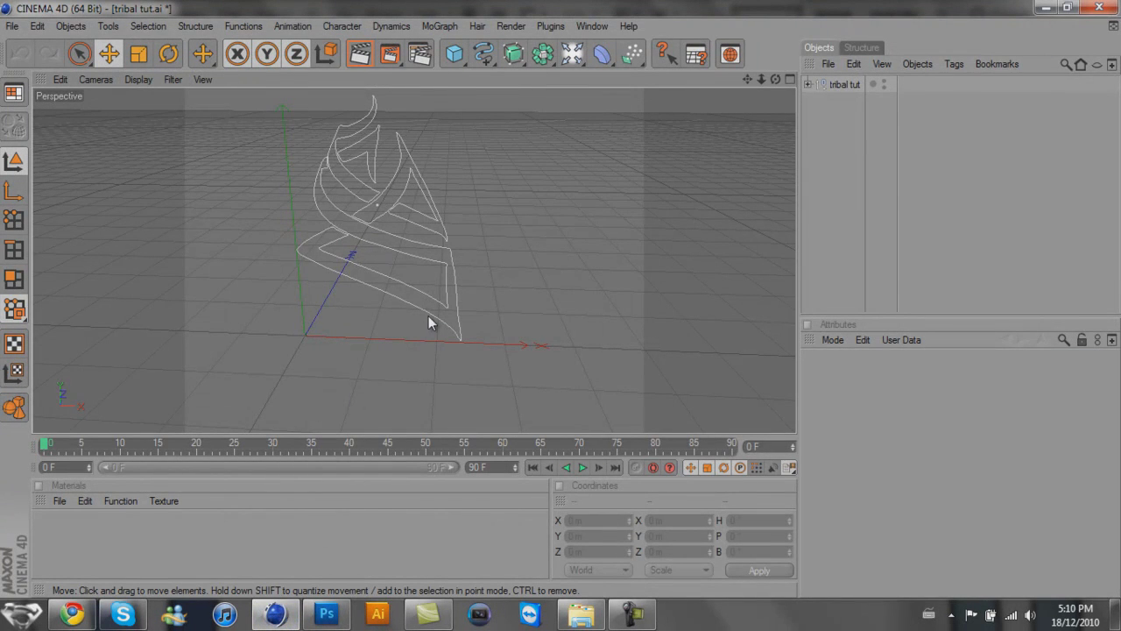
# - Expand the tribal tut group and inspect Path 1, Path 4 and Path 2 individually
pyautogui.keyDown('alt'); pyautogui.moveTo(746, 105); pyautogui.dragTo(560, 304); pyautogui.keyUp('alt')
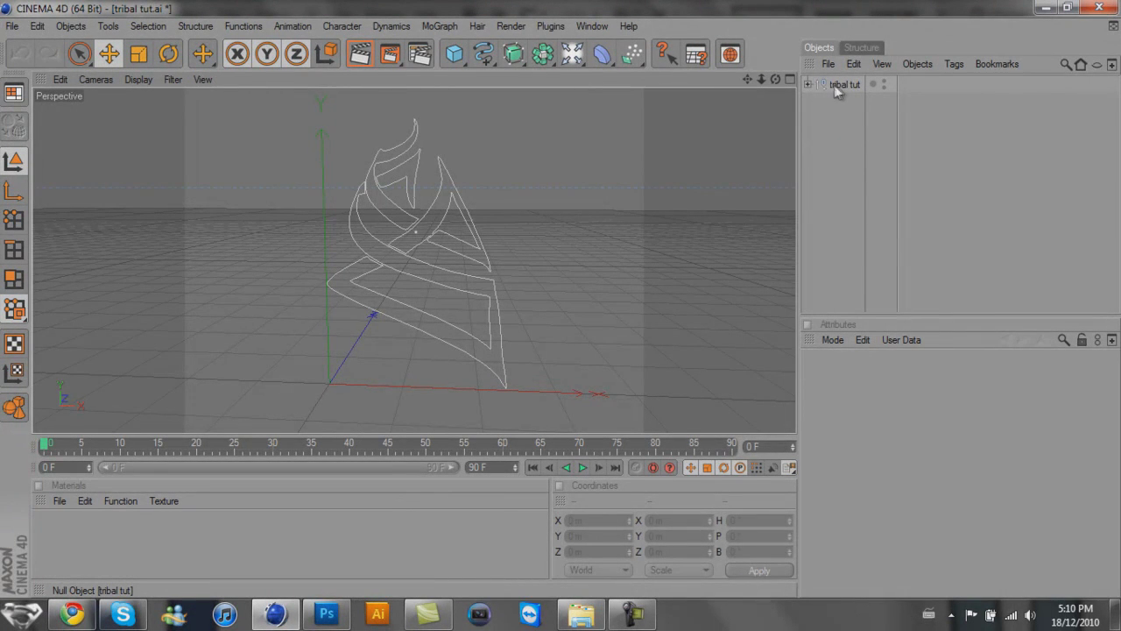
pyautogui.click(808, 84)
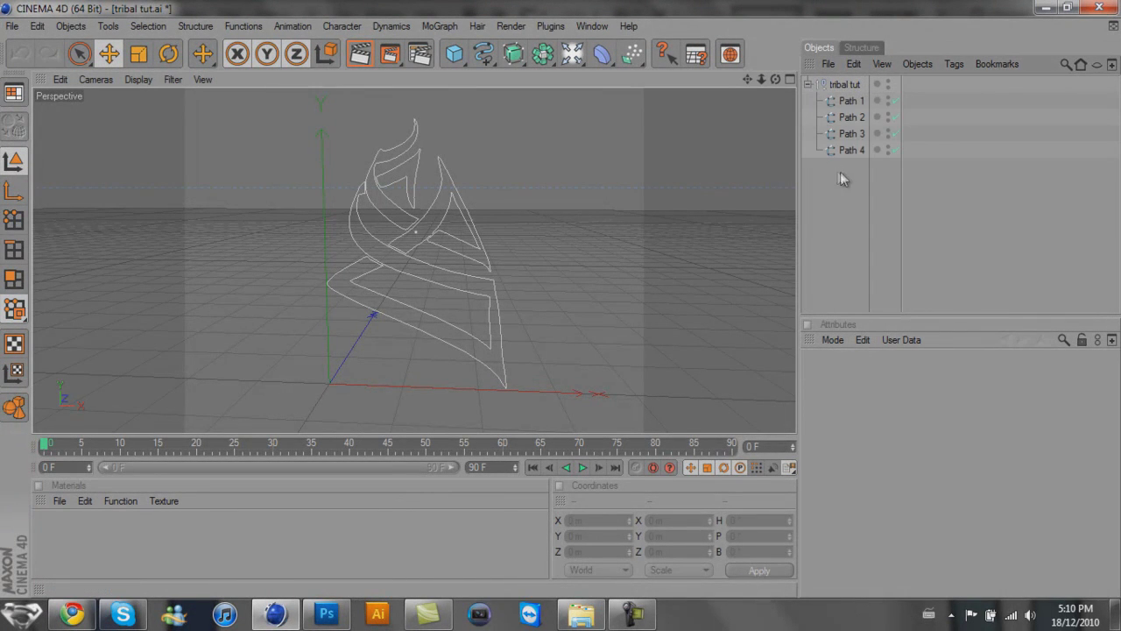
pyautogui.moveTo(843, 172); pyautogui.dragTo(848, 101)
pyautogui.click(848, 101)
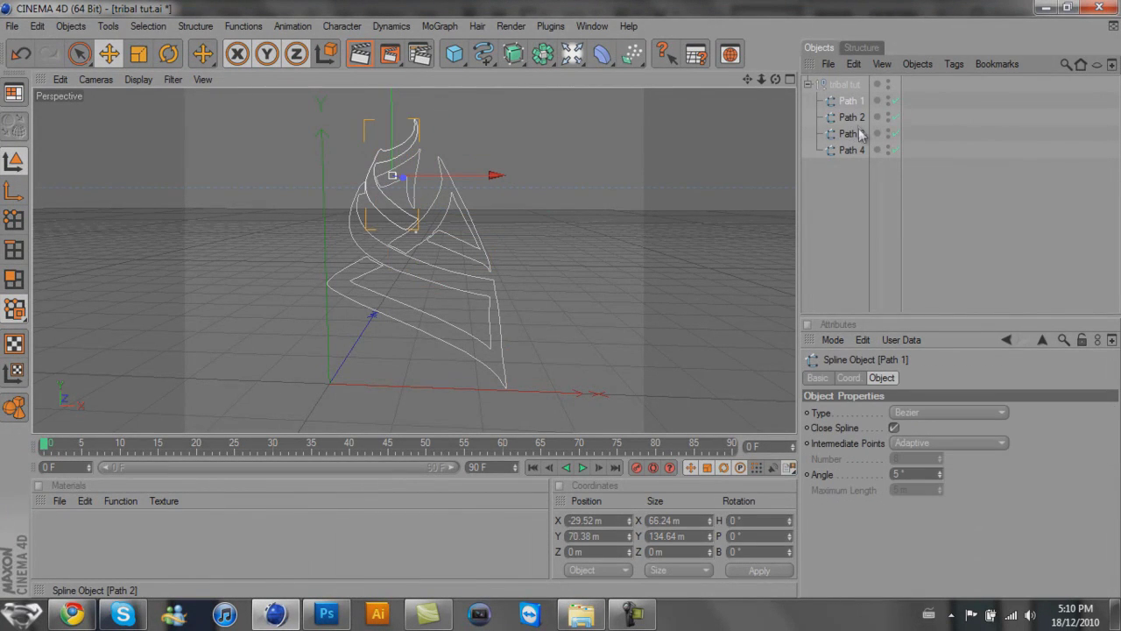
pyautogui.click(847, 149)
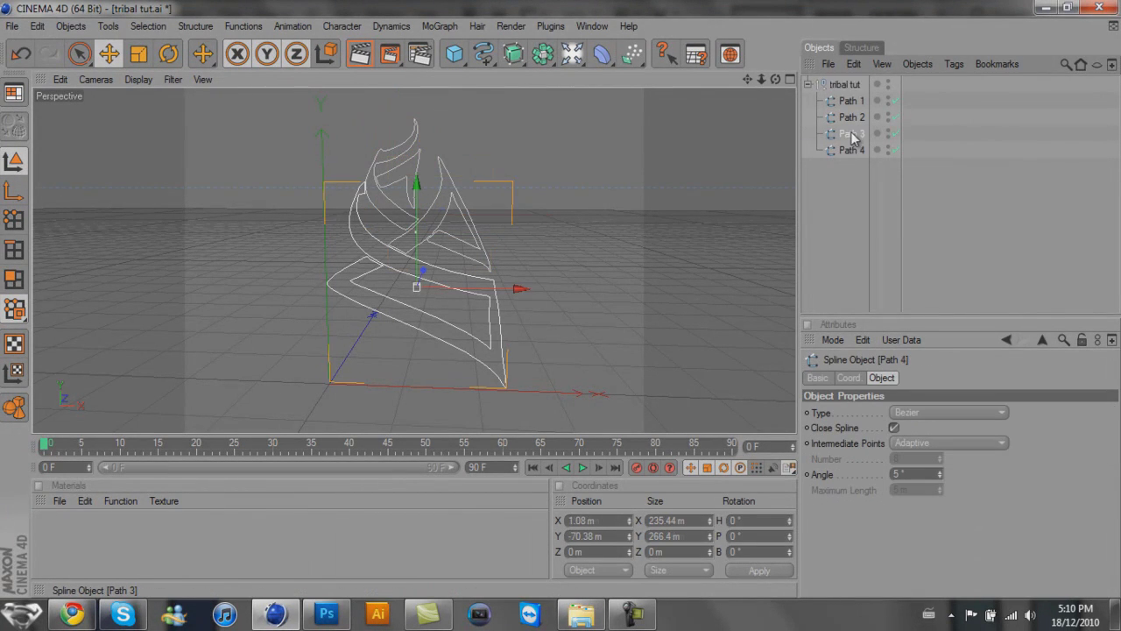
pyautogui.click(851, 118)
pyautogui.click(850, 103)
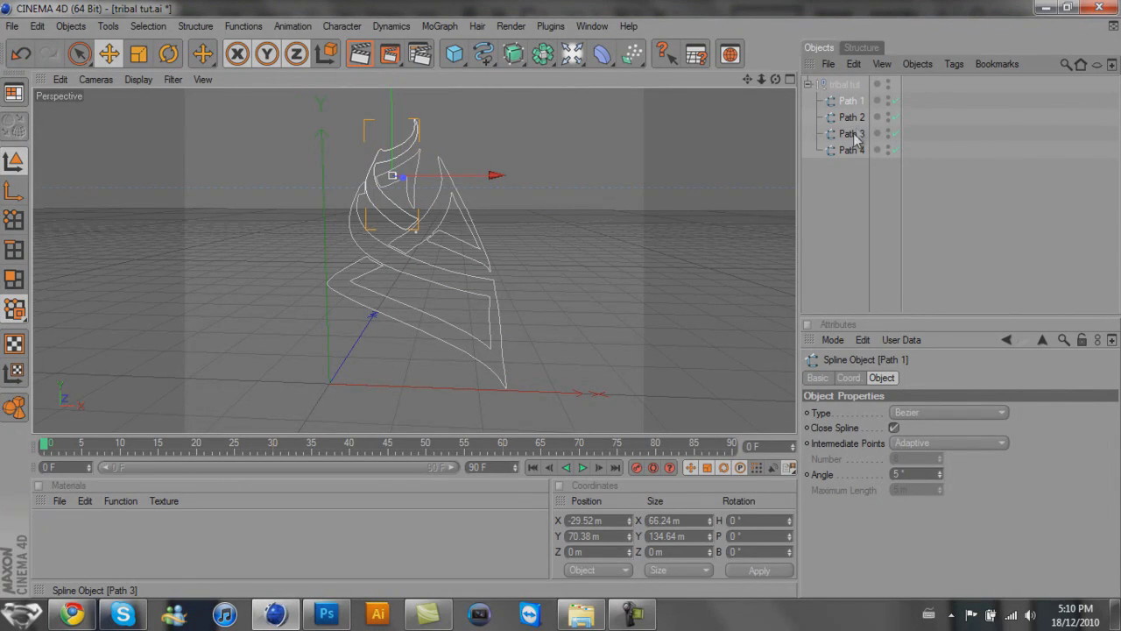
# - Test-move Path 1 and Path 3 aside, undo the moves, and deselect everything
pyautogui.moveTo(482, 174); pyautogui.dragTo(567, 182)
pyautogui.click(850, 133)
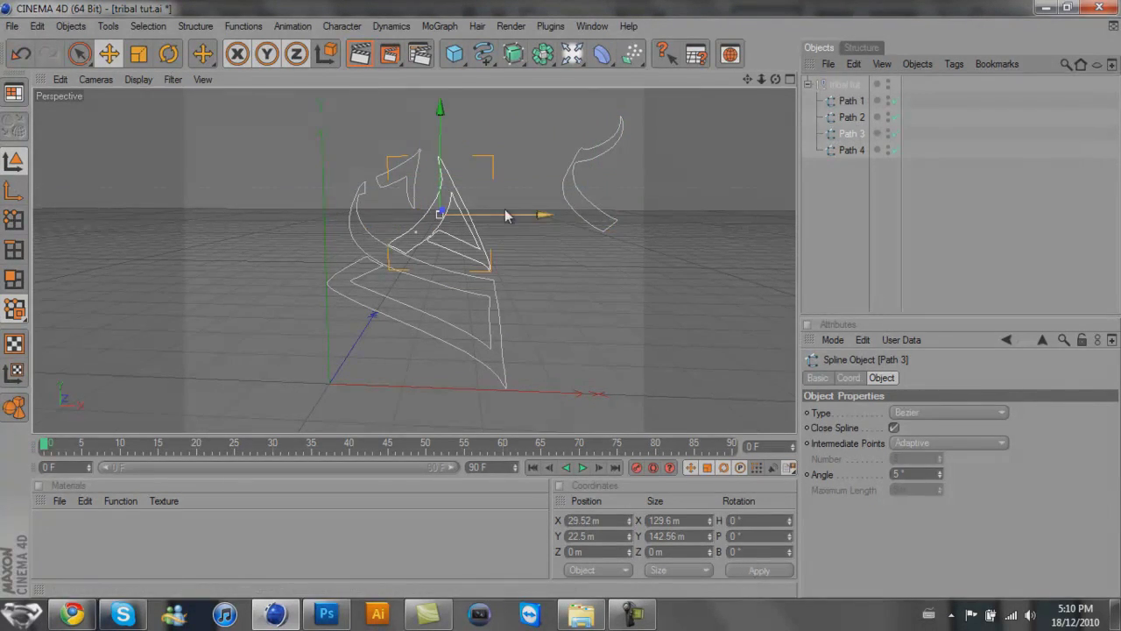
pyautogui.moveTo(513, 212); pyautogui.dragTo(587, 189)
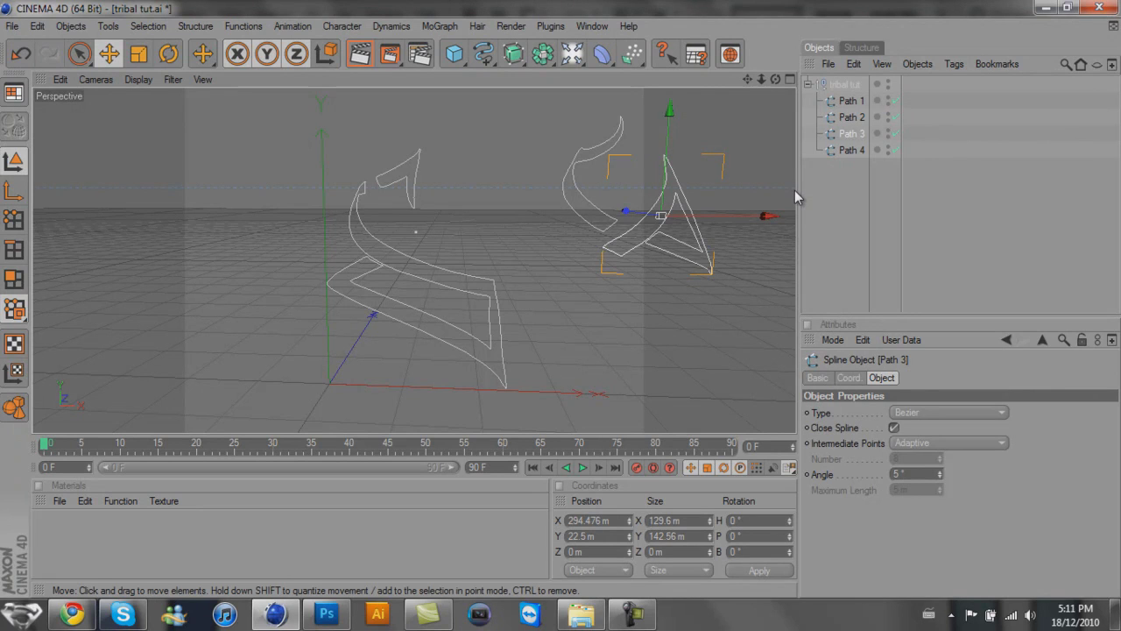
pyautogui.hotkey('ctrl', 'z')
pyautogui.hotkey('ctrl', 'z')
pyautogui.hotkey('ctrl', 'z')
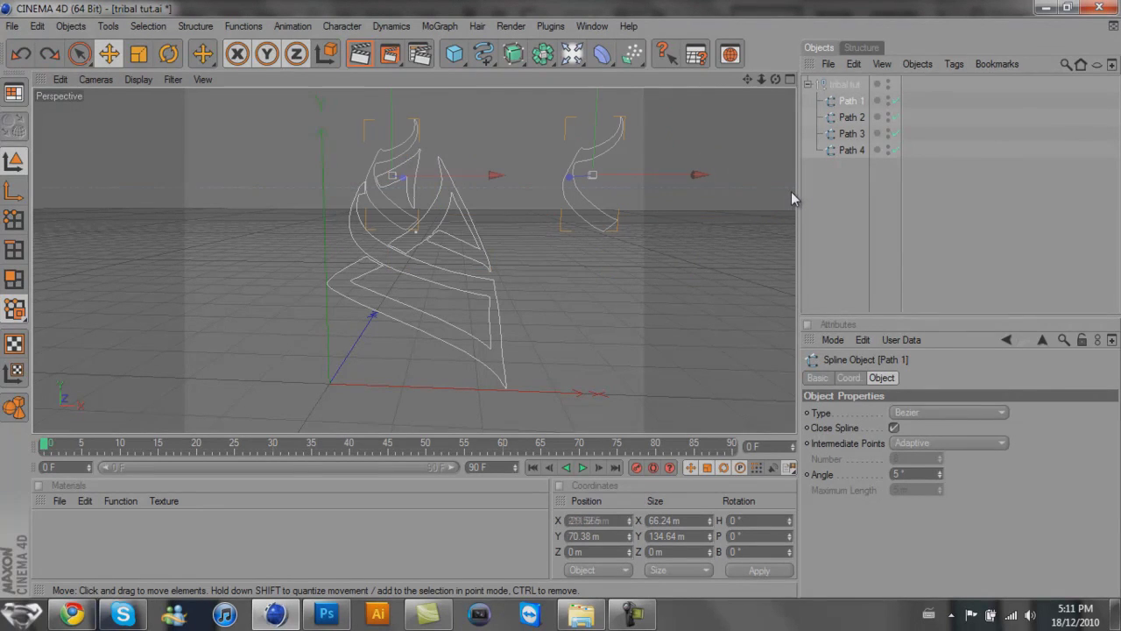
pyautogui.click(846, 185)
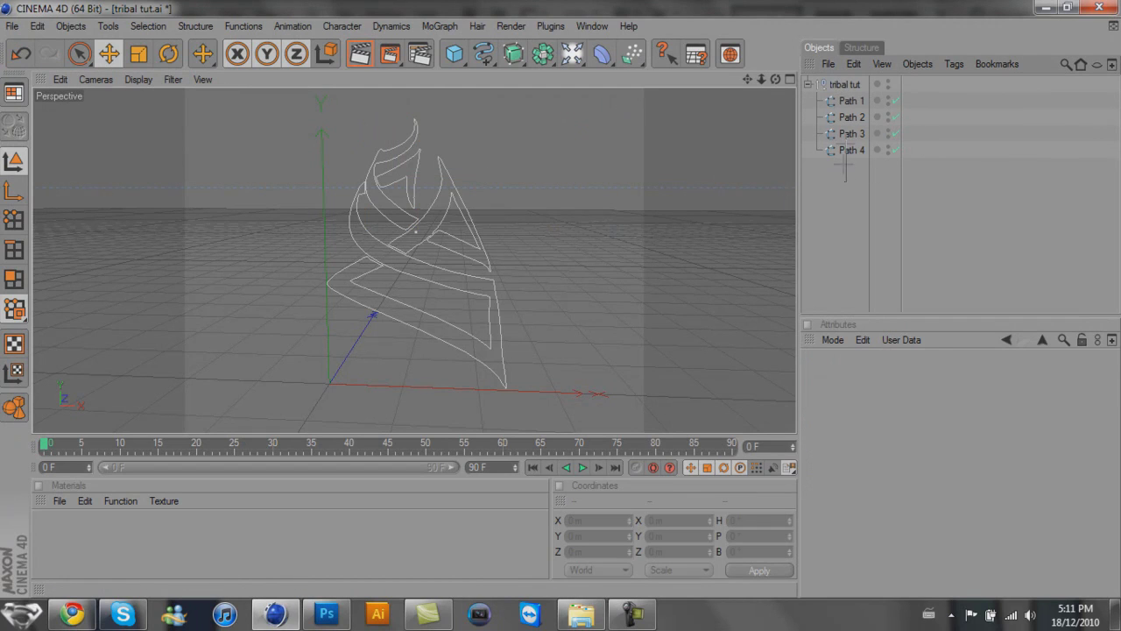
# - Remove the tribal tut null with Shift+G, leaving Path 1–4 ungrouped
pyautogui.moveTo(845, 182); pyautogui.dragTo(846, 106)
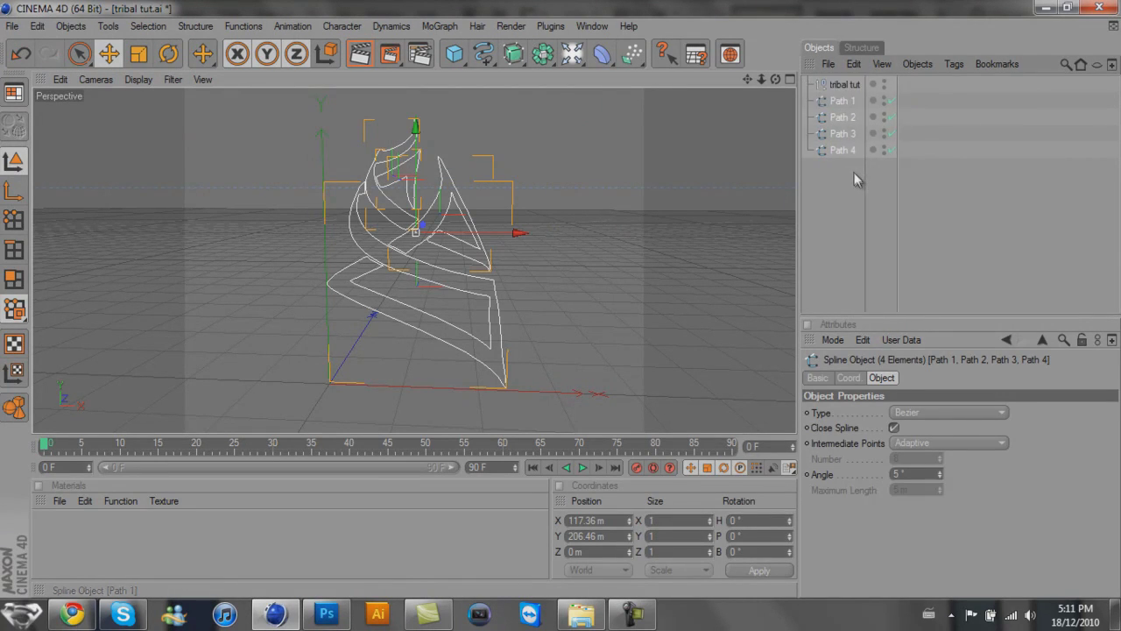
pyautogui.click(845, 86)
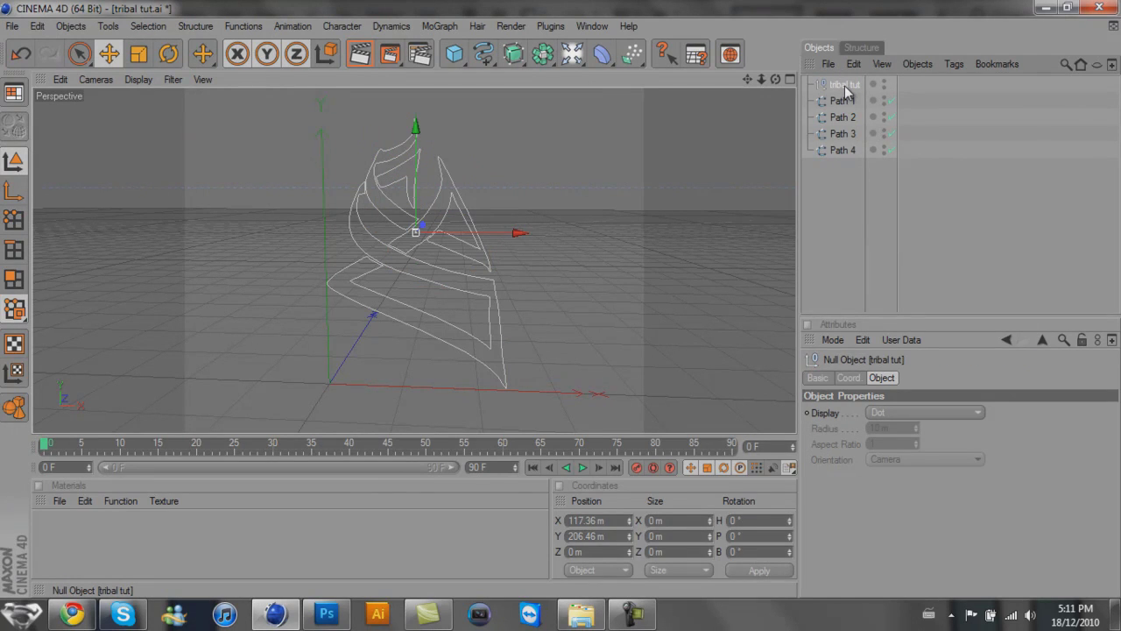
pyautogui.hotkey('shift', 'g')
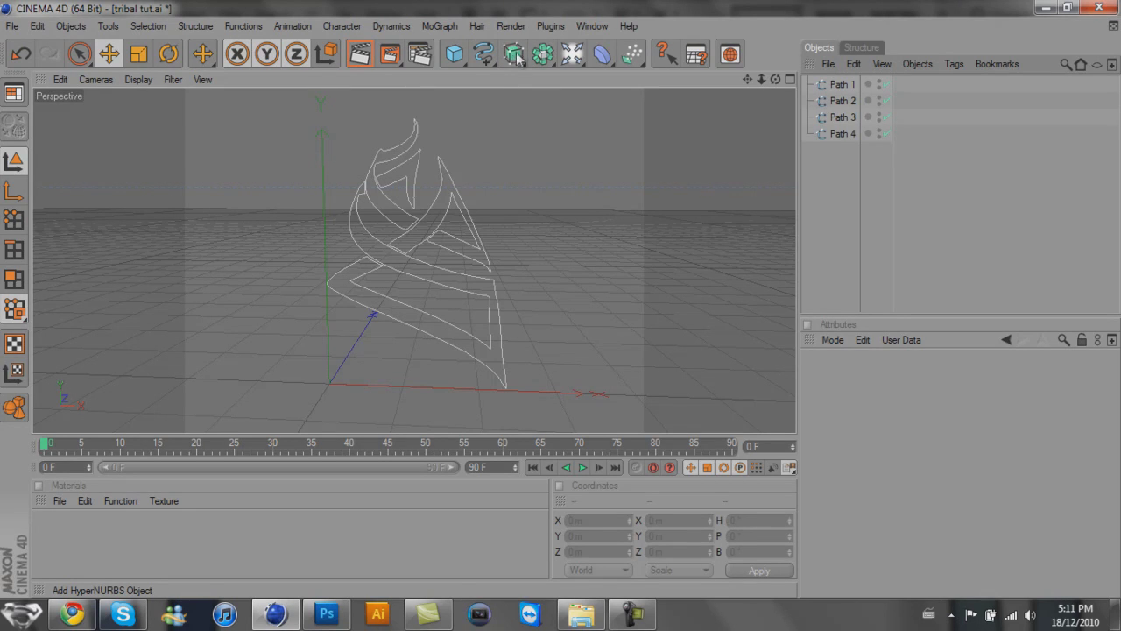
# - Add an Extrude NURBS from the NURBS flyout and paste two copies of it
pyautogui.moveTo(517, 58); pyautogui.dragTo(683, 68)
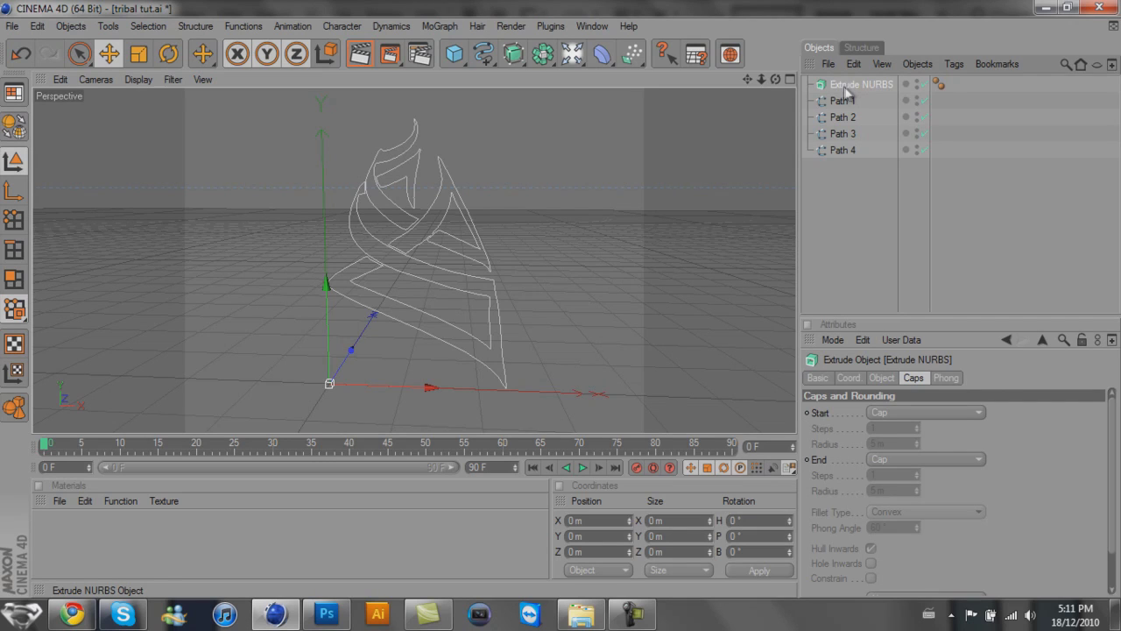
pyautogui.hotkey('ctrl', 'c')
pyautogui.hotkey('ctrl', 'v')
pyautogui.hotkey('ctrl', 'v')
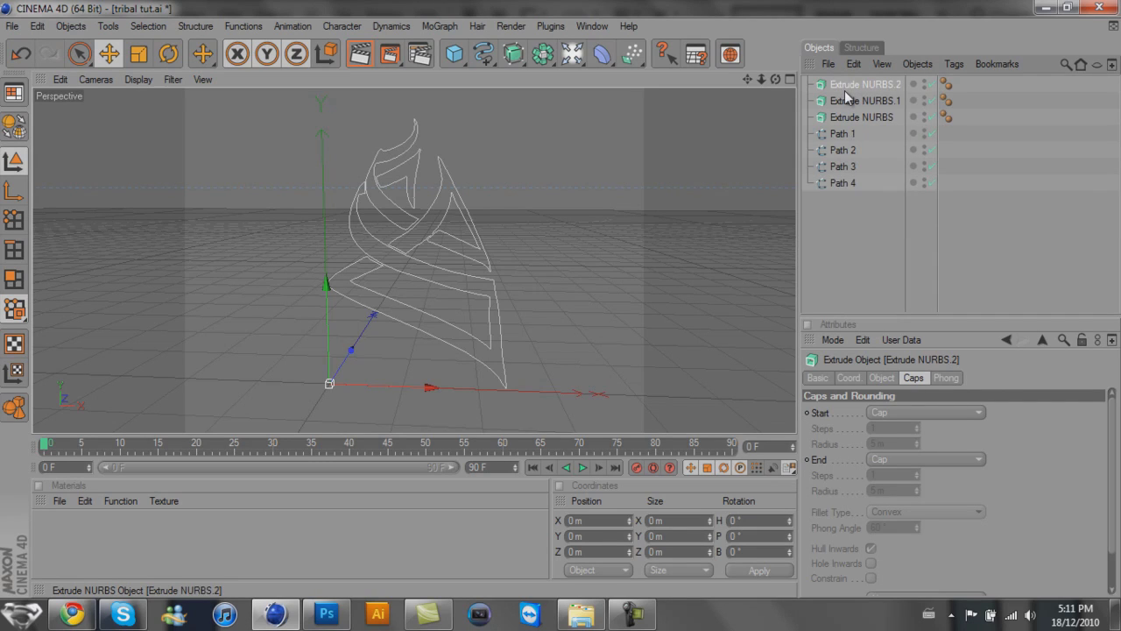
pyautogui.hotkey('ctrl', 'v')
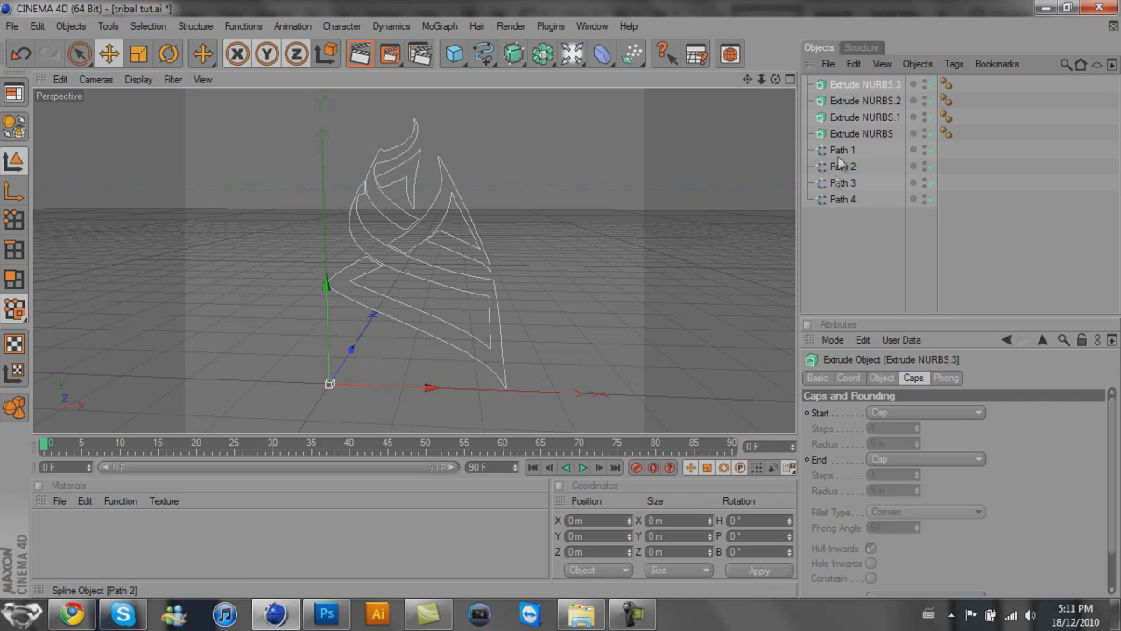
# - Parent Path 1, Path 3 and Path 4 under separate Extrude NURBS, then collapse all four
pyautogui.moveTo(846, 151); pyautogui.dragTo(850, 117)
pyautogui.moveTo(852, 181); pyautogui.dragTo(839, 99)
pyautogui.moveTo(838, 202); pyautogui.dragTo(843, 86)
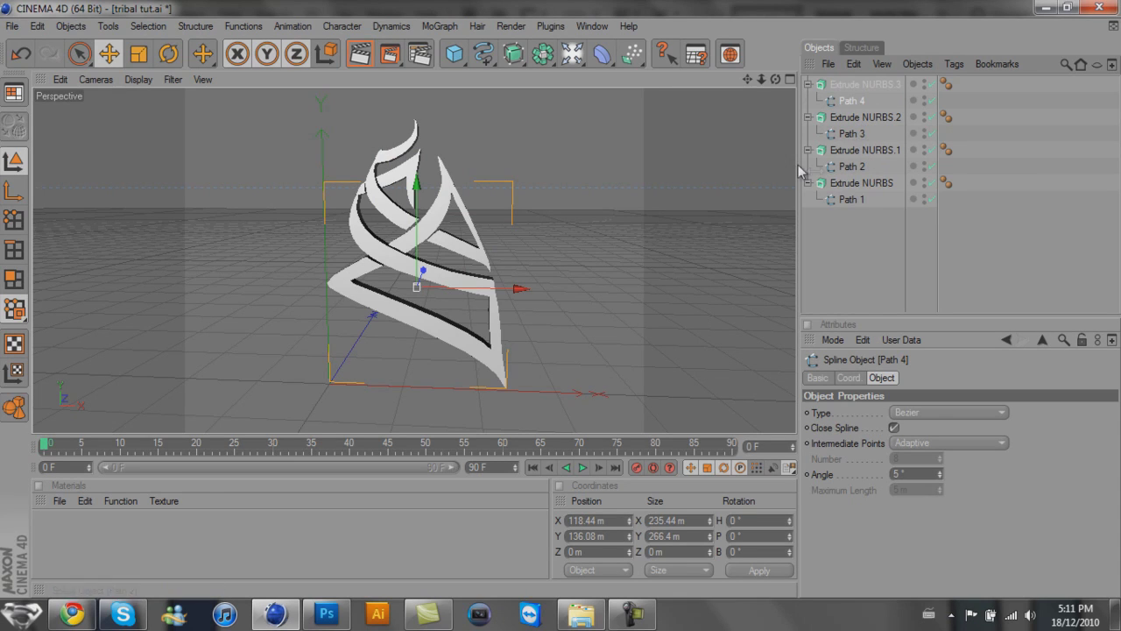
pyautogui.click(808, 84)
pyautogui.click(808, 101)
pyautogui.click(807, 118)
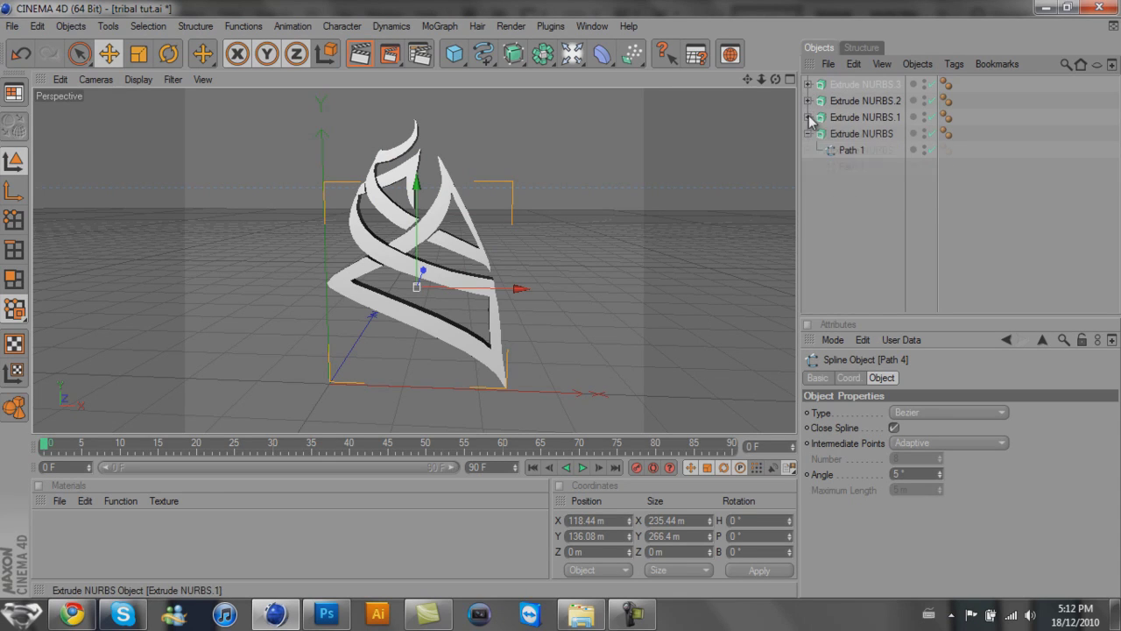
pyautogui.click(807, 134)
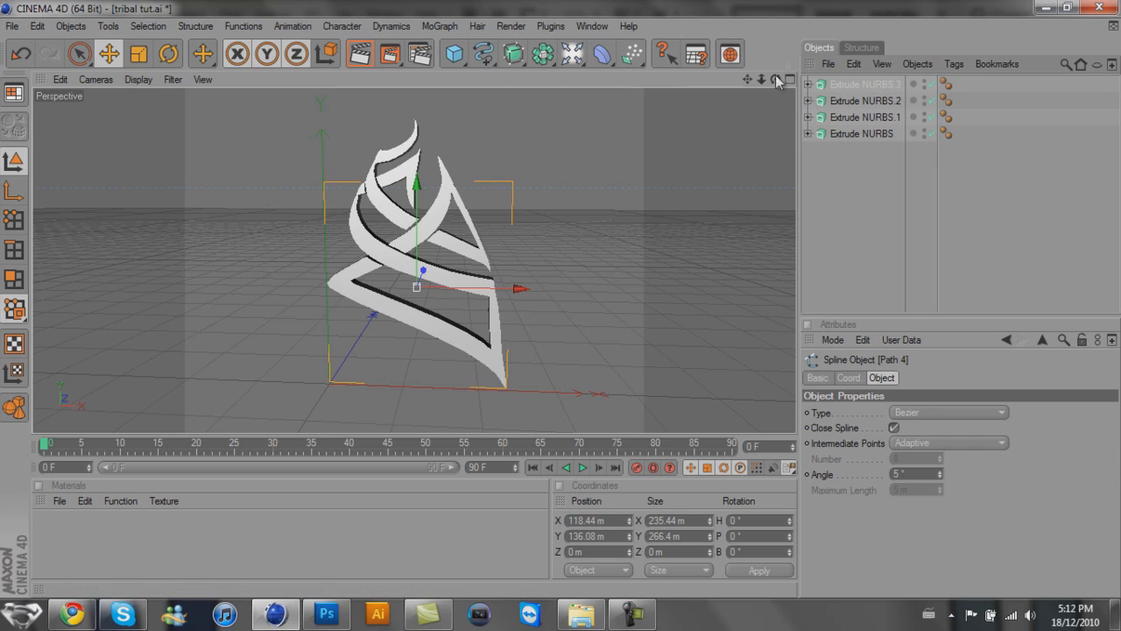
# - Render a preview of the extruded logo and orbit around it
pyautogui.moveTo(776, 77); pyautogui.dragTo(565, 300)
pyautogui.click(370, 61)
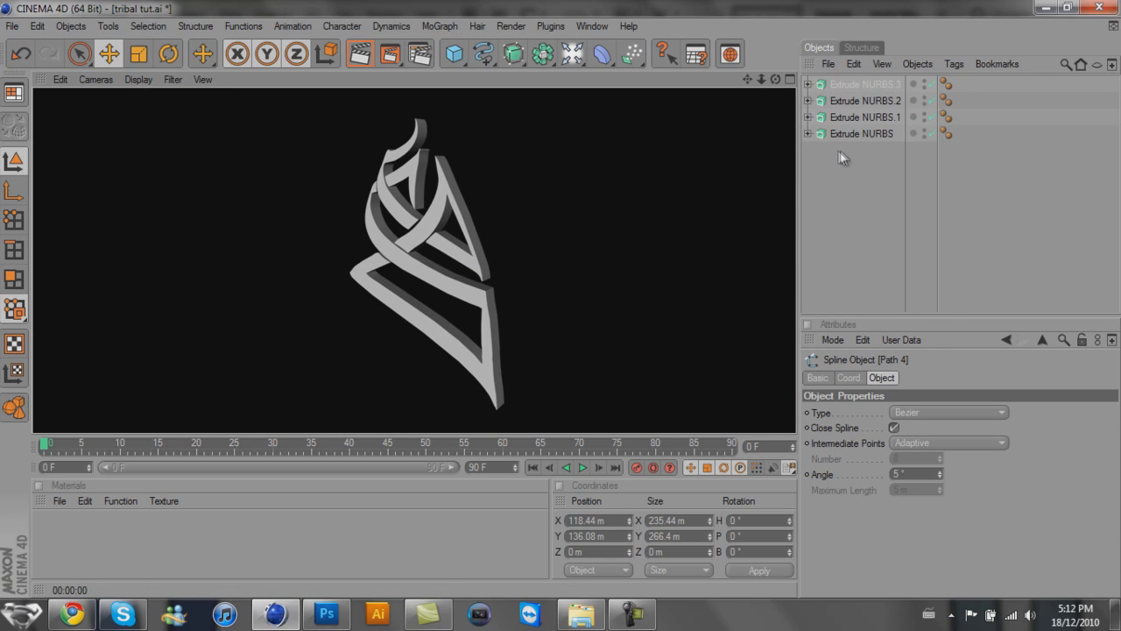
pyautogui.click(843, 158)
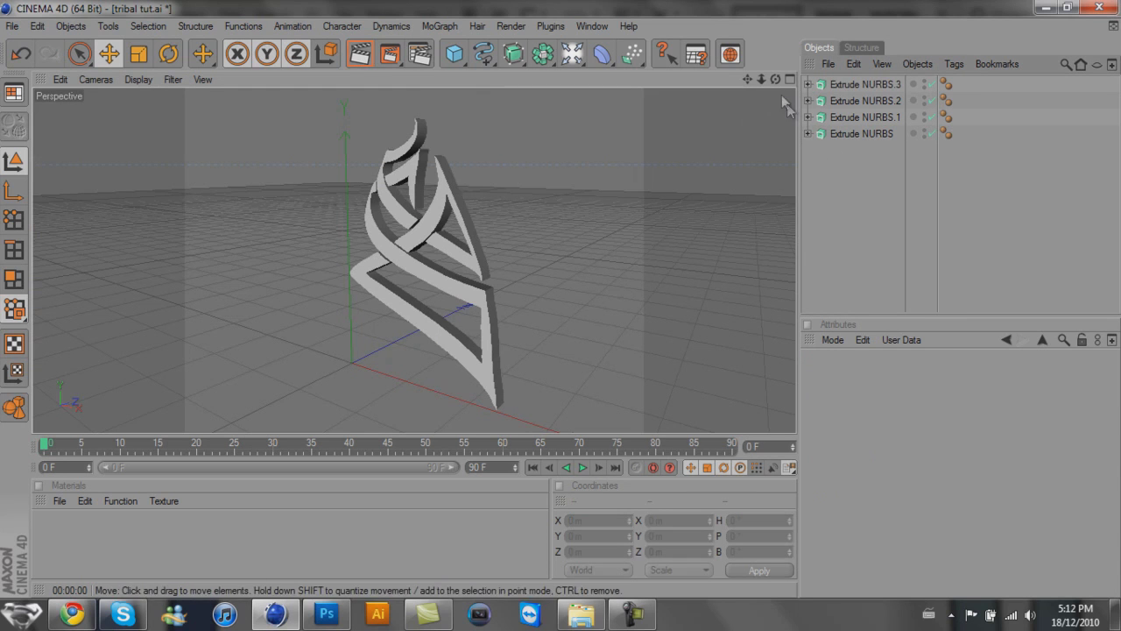
pyautogui.moveTo(775, 80); pyautogui.dragTo(560, 306)
# - Give all four Extrude NURBS a Fillet Cap at both start and end
pyautogui.moveTo(874, 165); pyautogui.dragTo(864, 77)
pyautogui.click(973, 419)
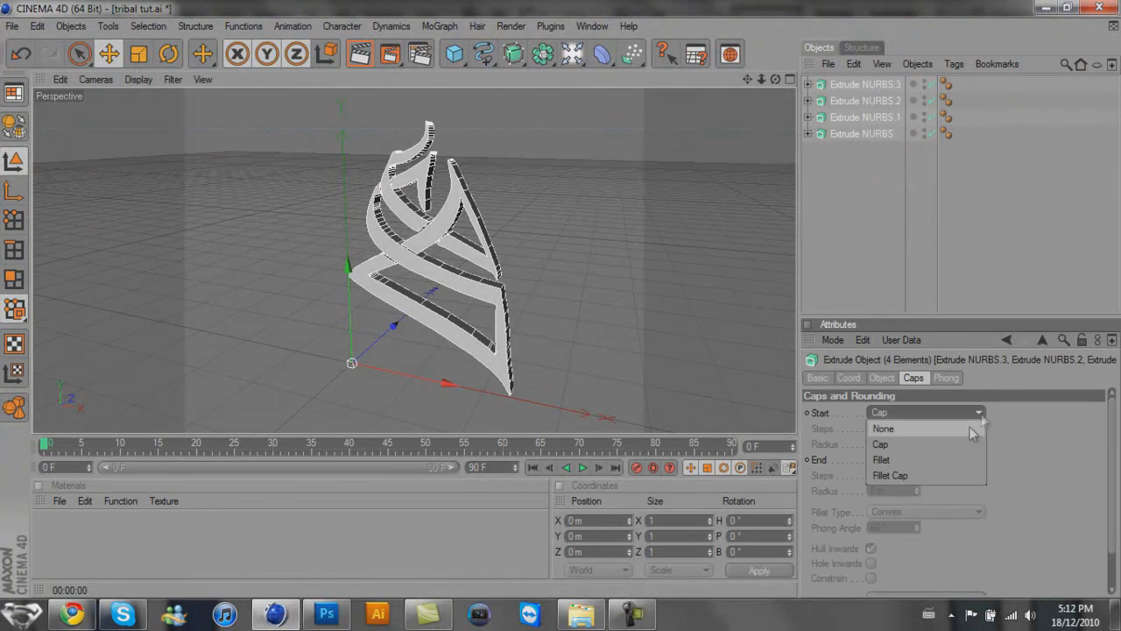
pyautogui.click(903, 476)
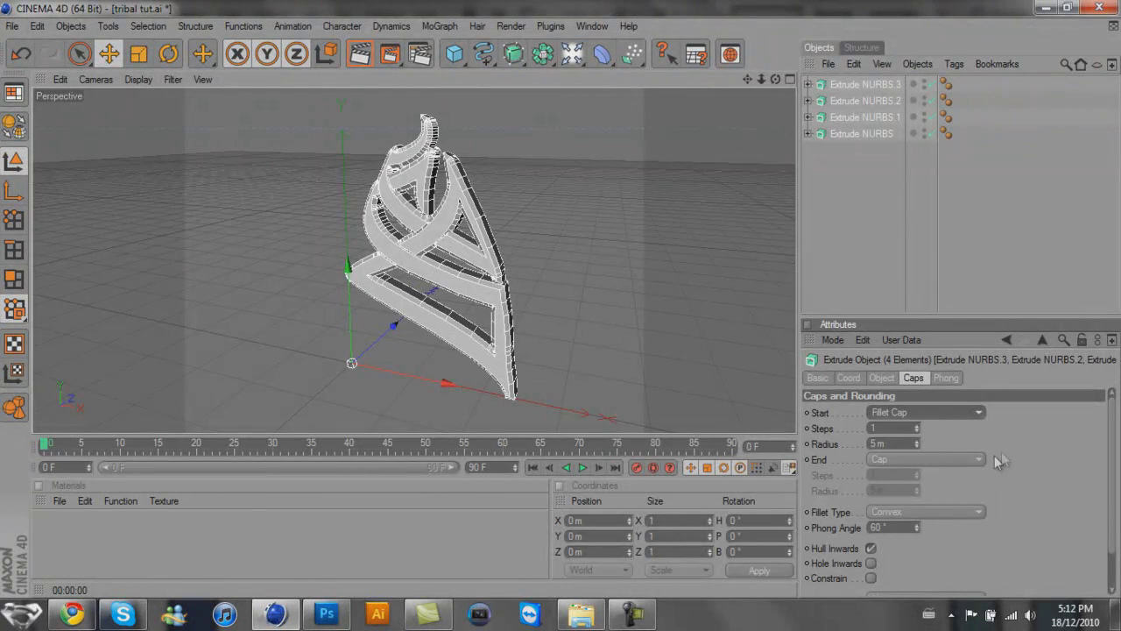
pyautogui.click(981, 460)
pyautogui.click(893, 526)
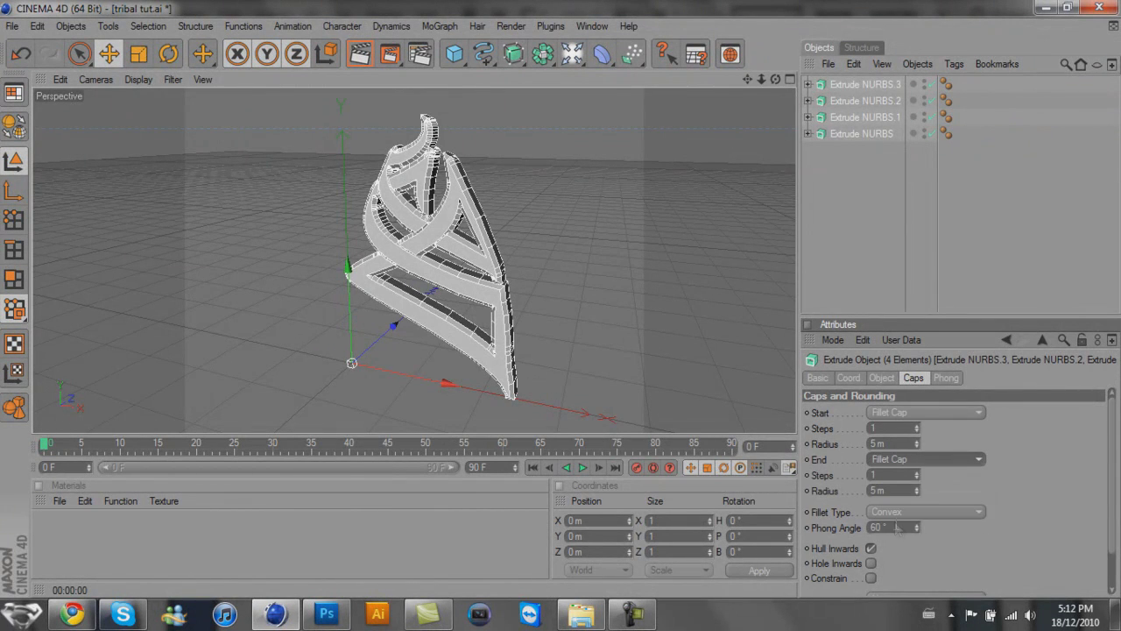
# - Set the start and end fillet radii to 1 m, check the rounded caps, then deselect
pyautogui.click(917, 447)
pyautogui.doubleClick(917, 447)
pyautogui.click(917, 448)
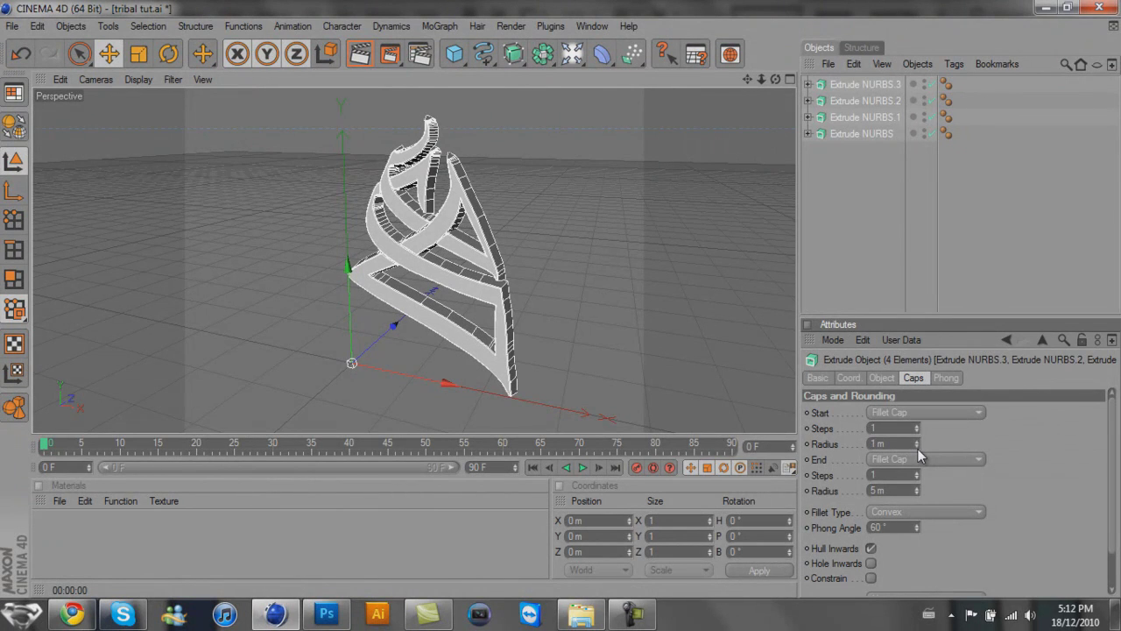
pyautogui.click(917, 493)
pyautogui.doubleClick(917, 493)
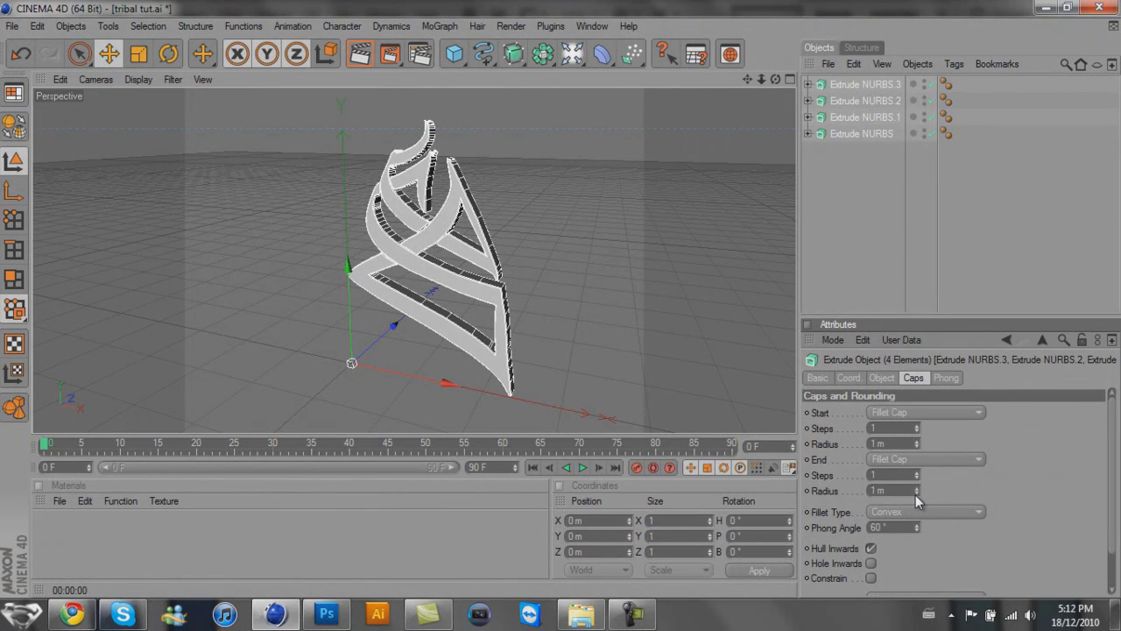
pyautogui.keyDown('alt'); pyautogui.moveTo(570, 289); pyautogui.dragTo(560, 305); pyautogui.keyUp('alt')
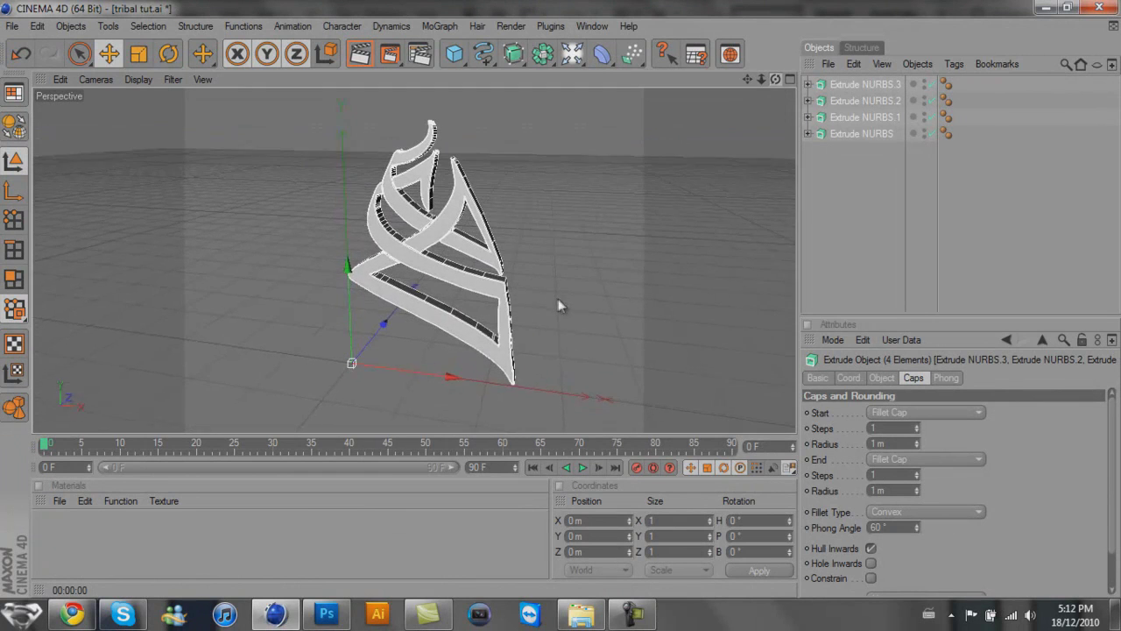
pyautogui.click(857, 164)
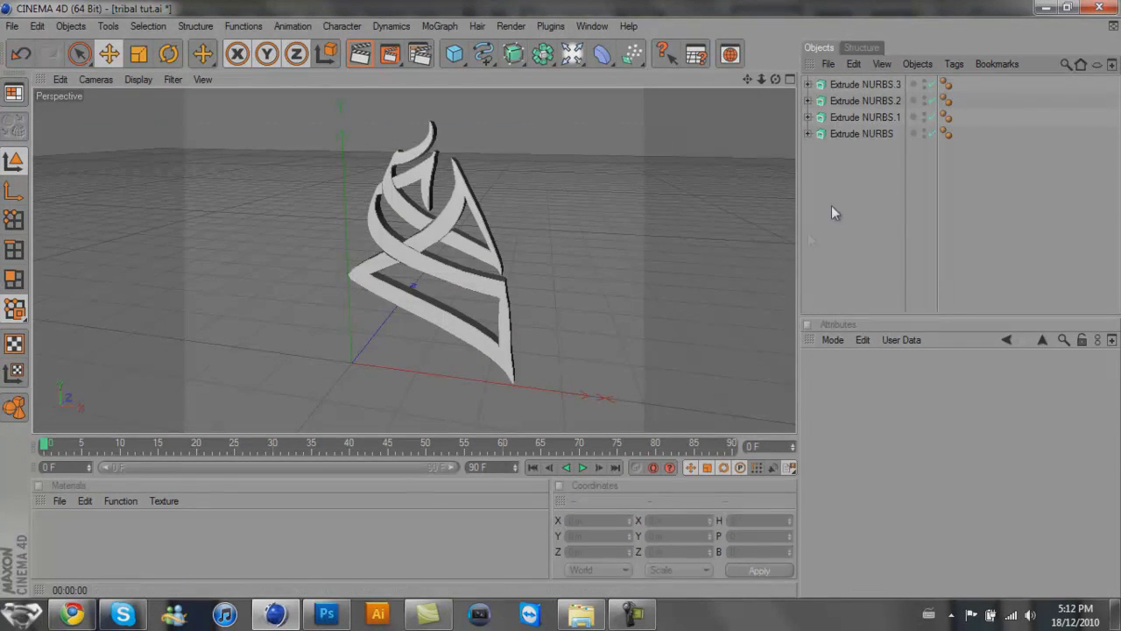
# - Add material Mat, colour it dark grey (RGB 35) in the Color Picker, and enable Reflection
pyautogui.doubleClick(65, 534)
pyautogui.doubleClick(53, 530)
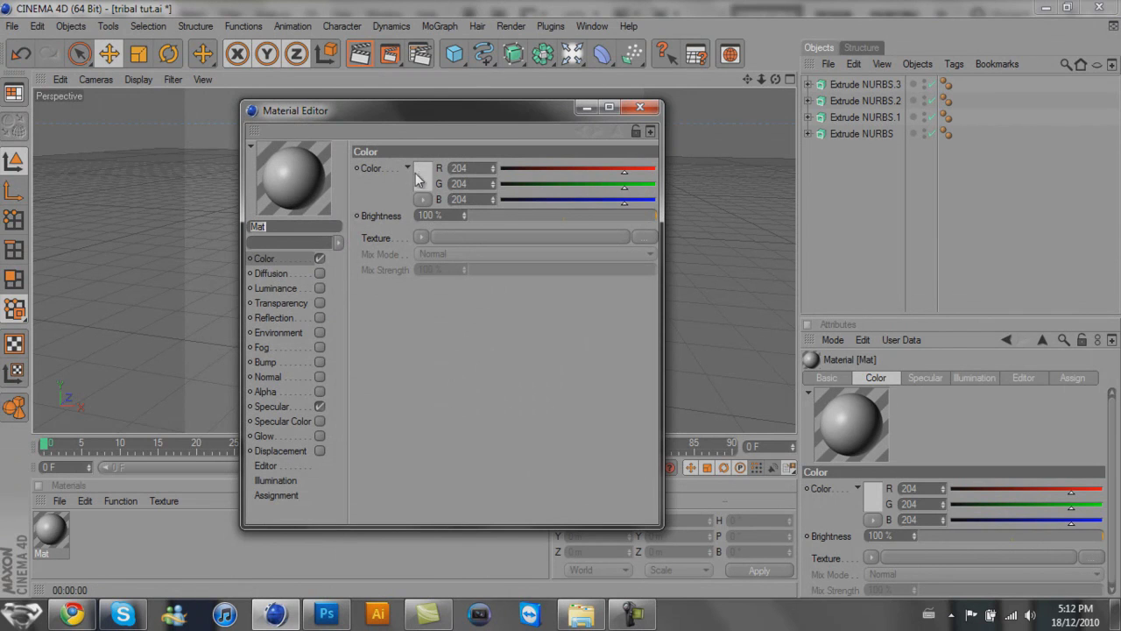
pyautogui.click(420, 173)
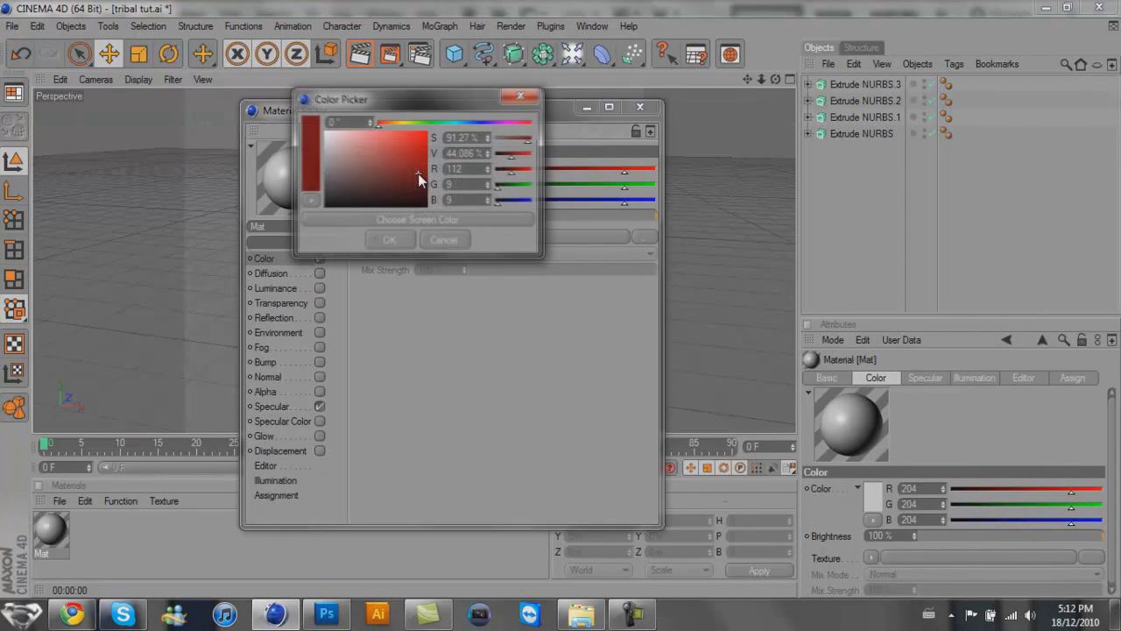
pyautogui.moveTo(418, 180); pyautogui.dragTo(299, 203)
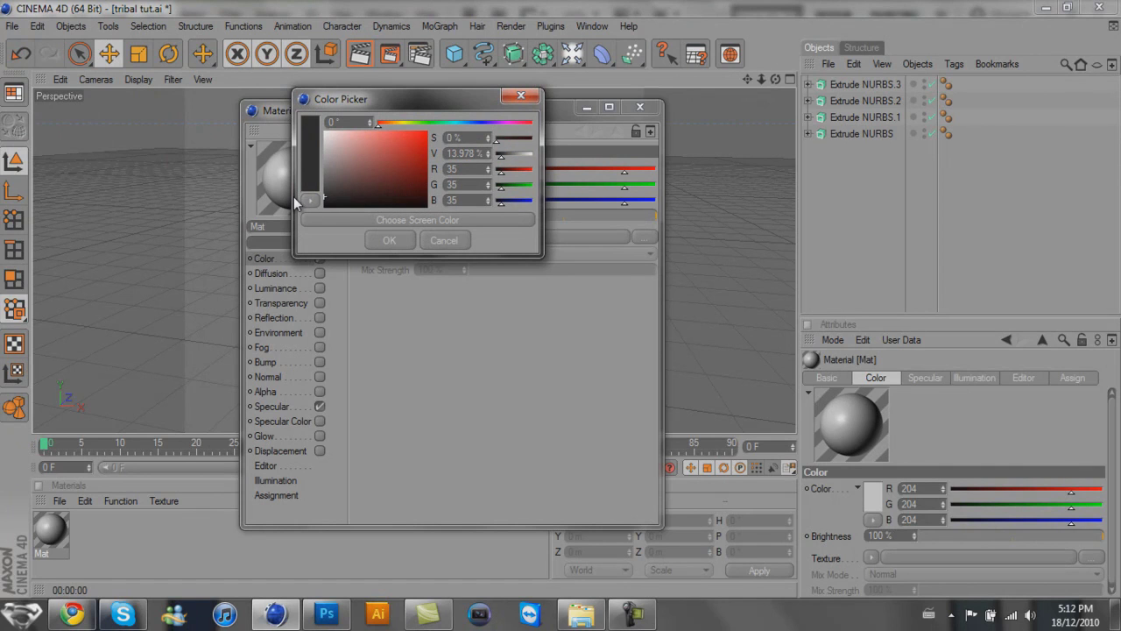
pyautogui.click(390, 240)
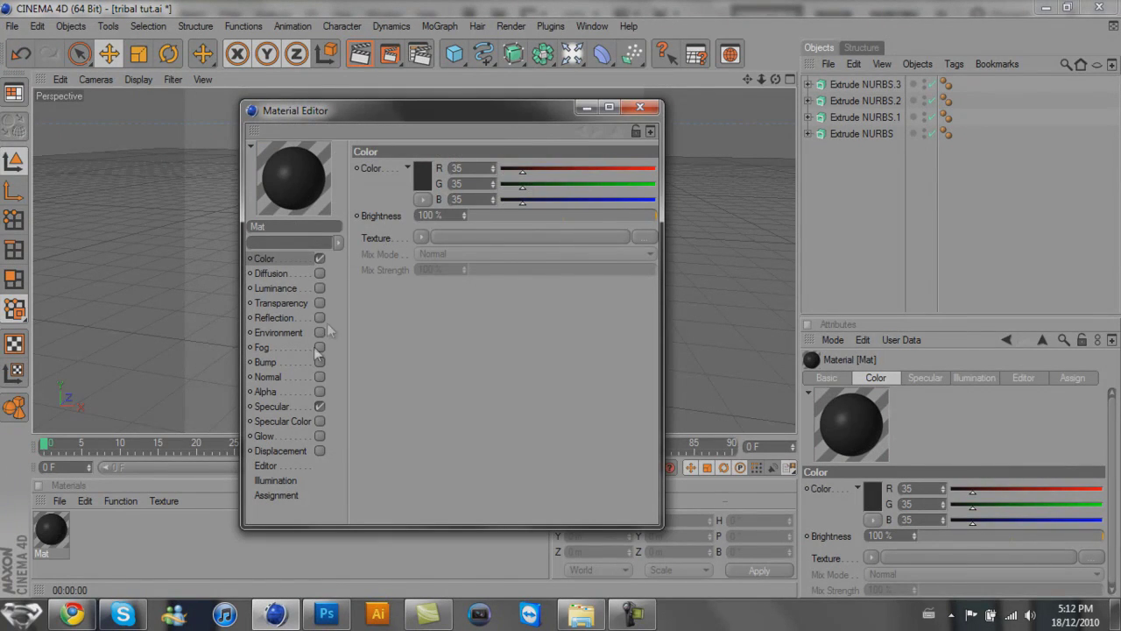
pyautogui.click(281, 318)
# - Set the dark material's reflection to brightness 0% with a Fresnel texture at 70% mix strength
pyautogui.click(320, 317)
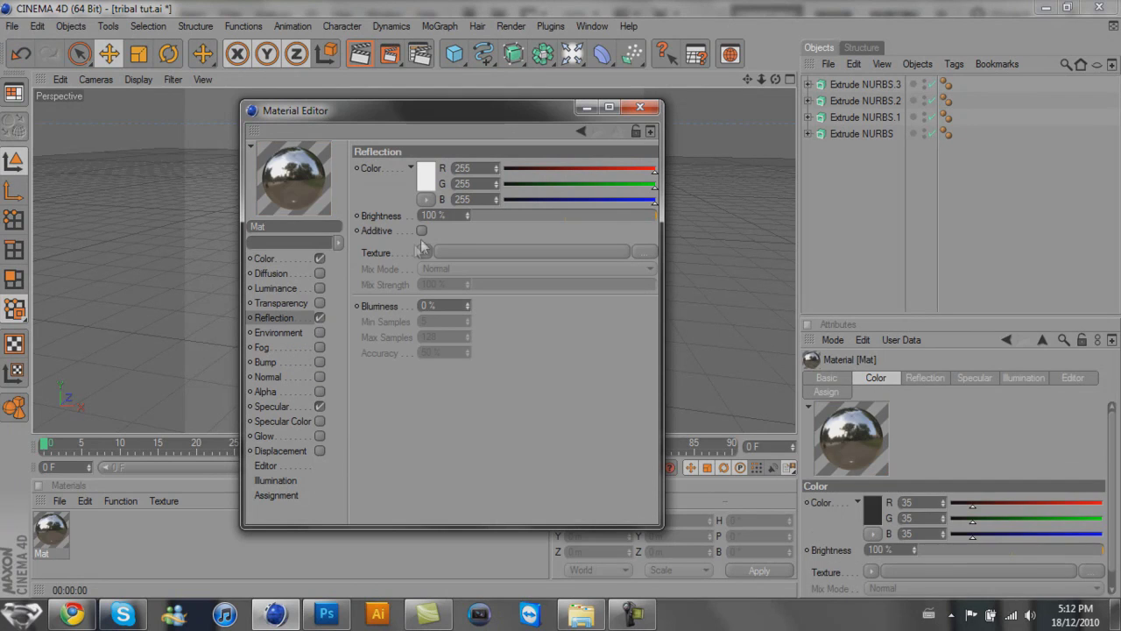
pyautogui.moveTo(519, 214); pyautogui.dragTo(397, 213)
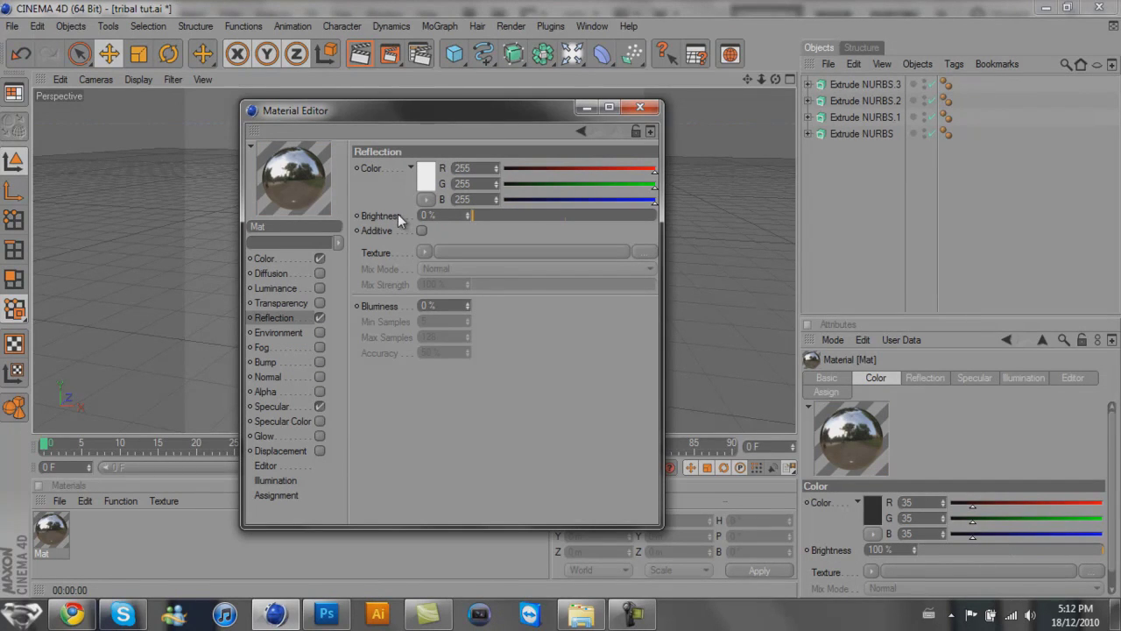
pyautogui.click(425, 253)
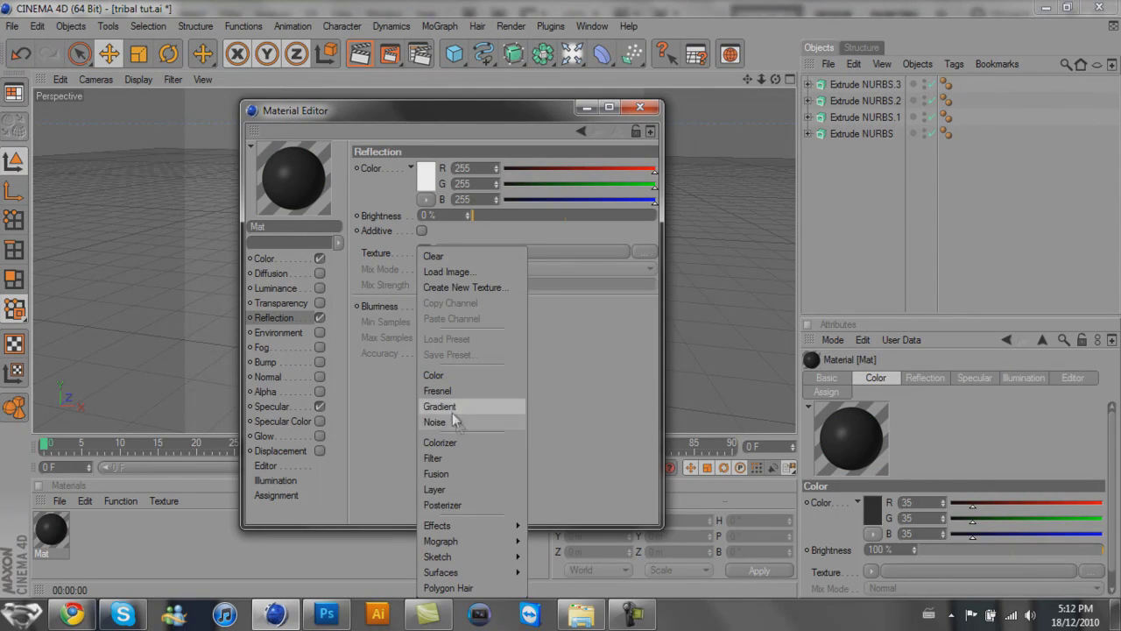
pyautogui.click(445, 390)
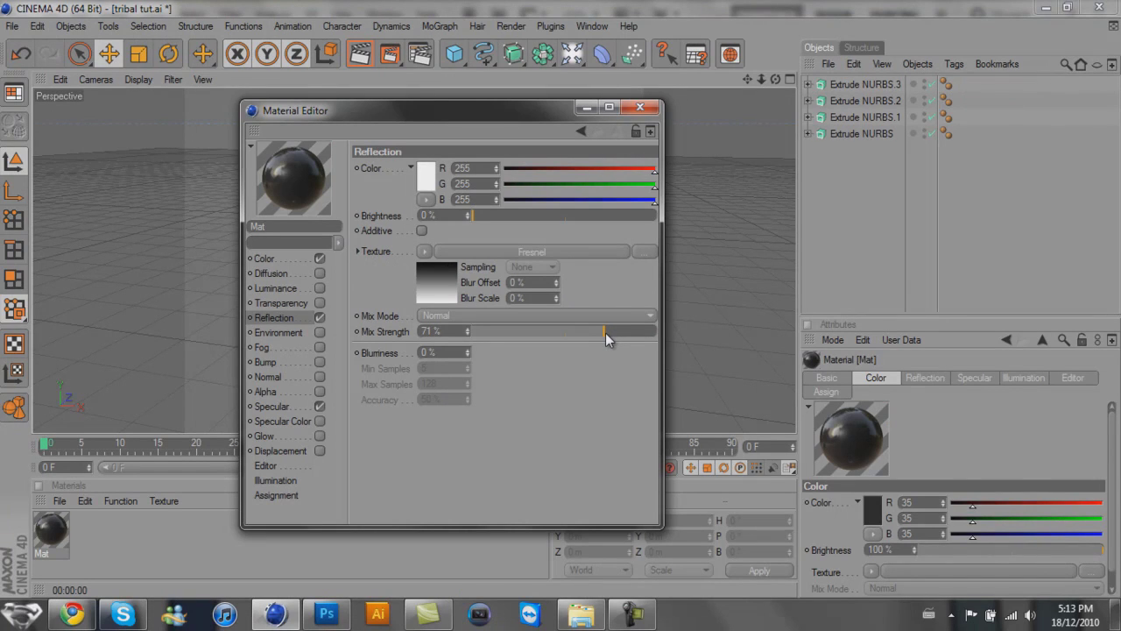
pyautogui.moveTo(605, 333); pyautogui.dragTo(603, 334)
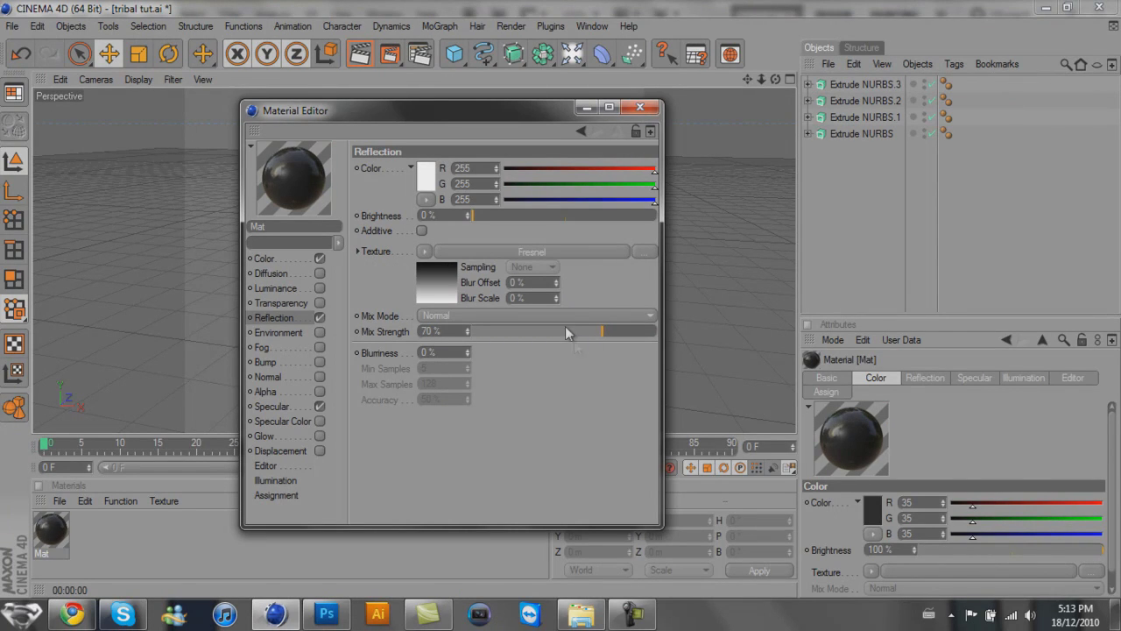
pyautogui.click(641, 106)
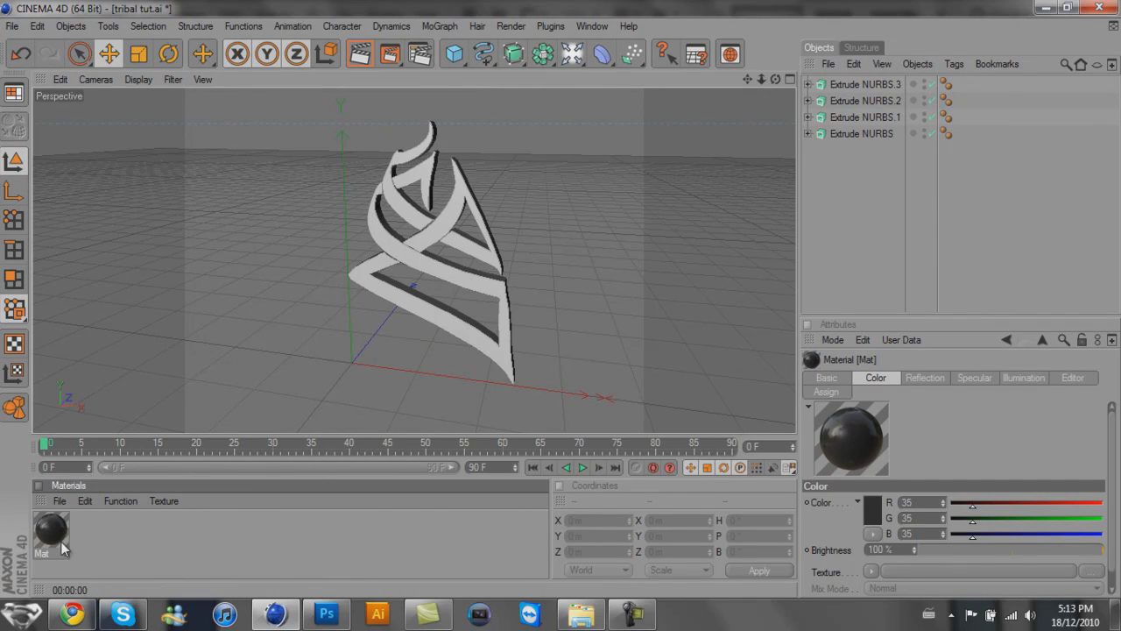
# - Duplicate the dark material and open the copy for editing
pyautogui.moveTo(54, 540); pyautogui.dragTo(77, 538)
pyautogui.doubleClick(99, 533)
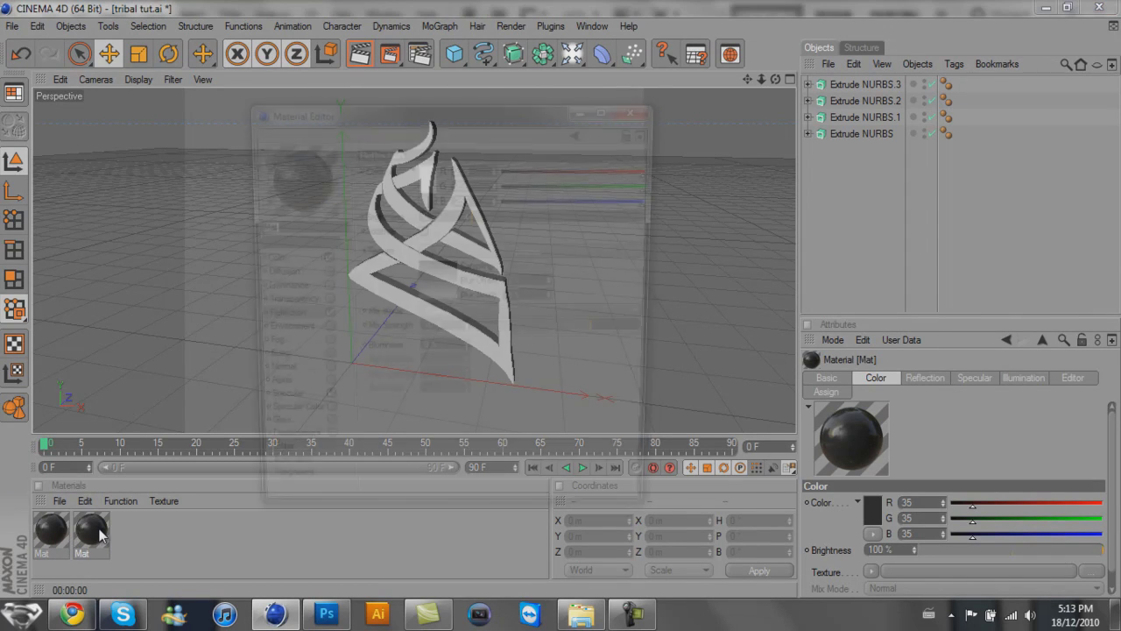
pyautogui.click(331, 311)
# - Change the copied material's colour to blue, RGB 0, 128, 255
pyautogui.click(264, 259)
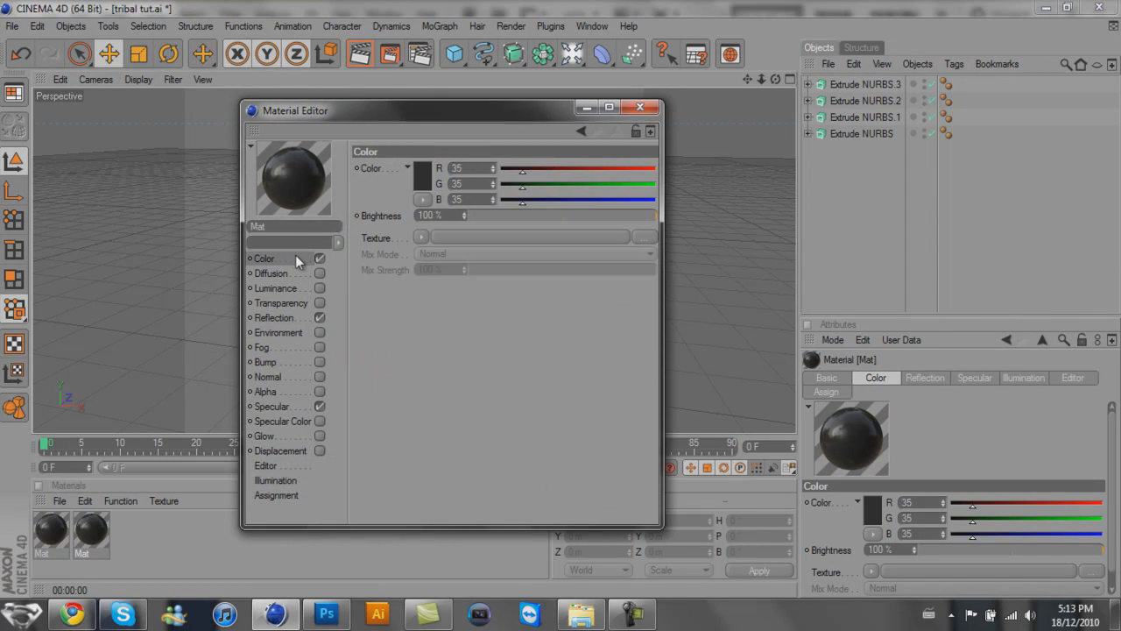
pyautogui.click(425, 177)
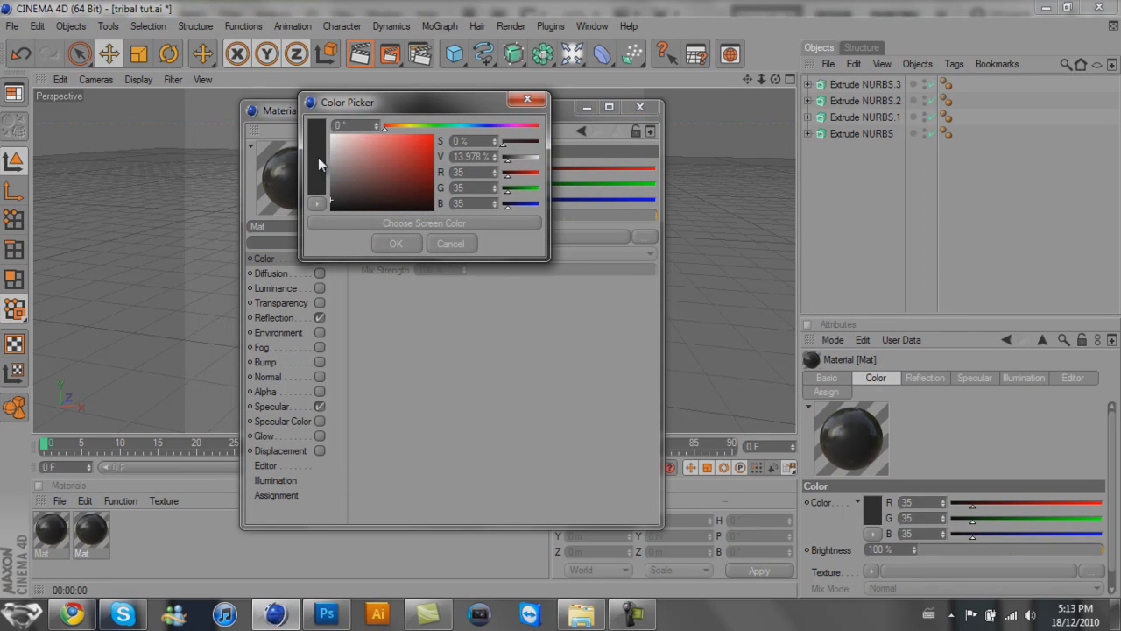
pyautogui.click(318, 157)
pyautogui.click(431, 163)
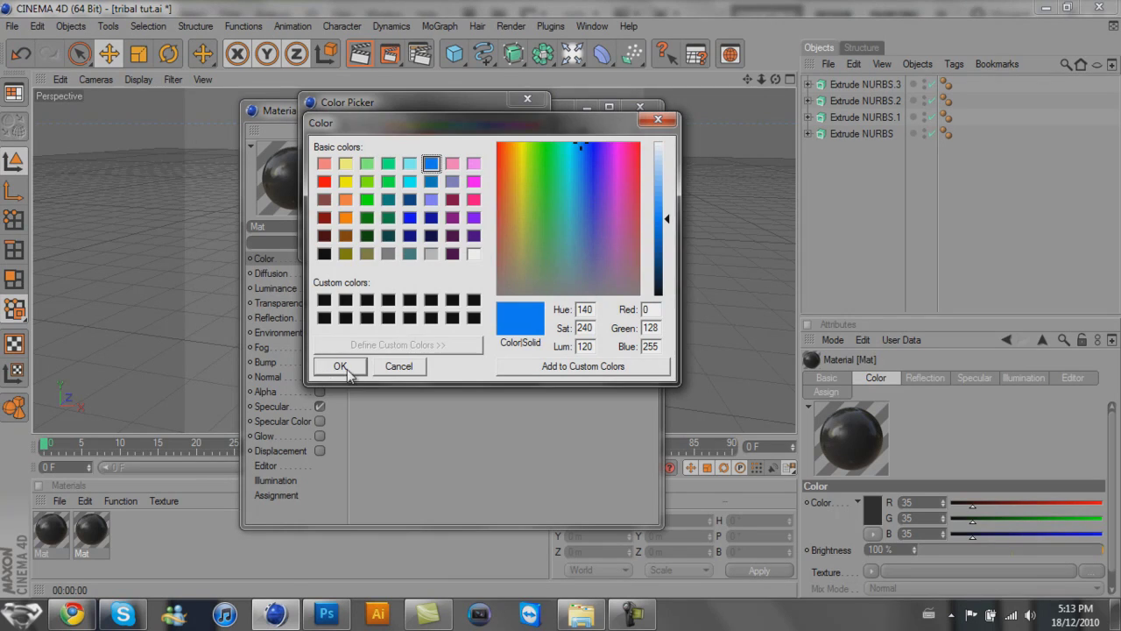
pyautogui.click(347, 372)
pyautogui.click(396, 243)
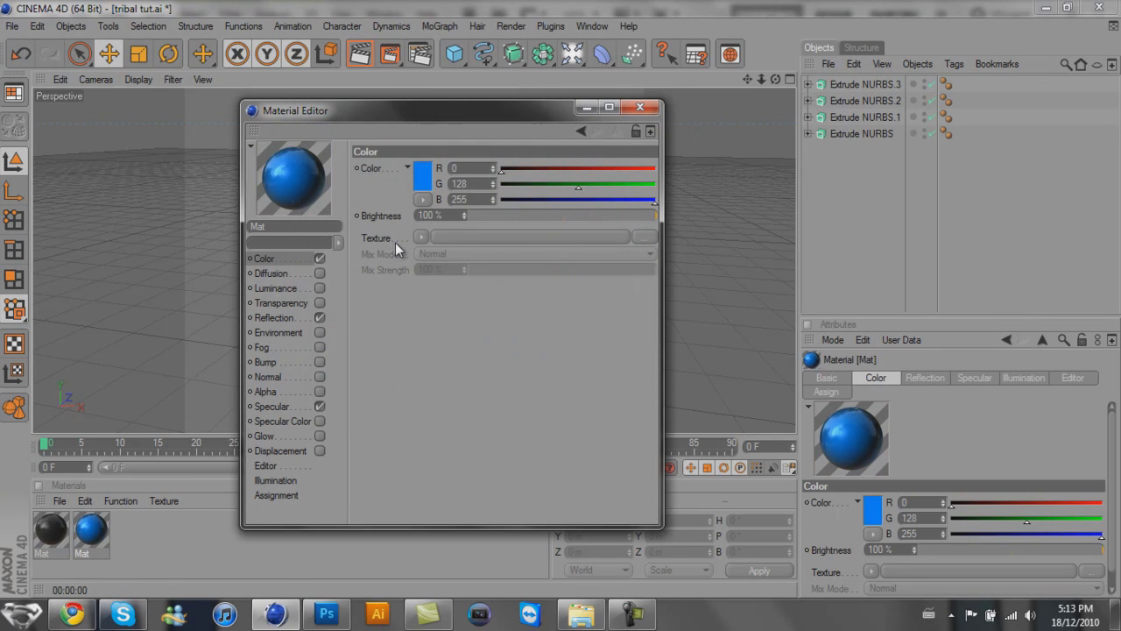
pyautogui.click(641, 107)
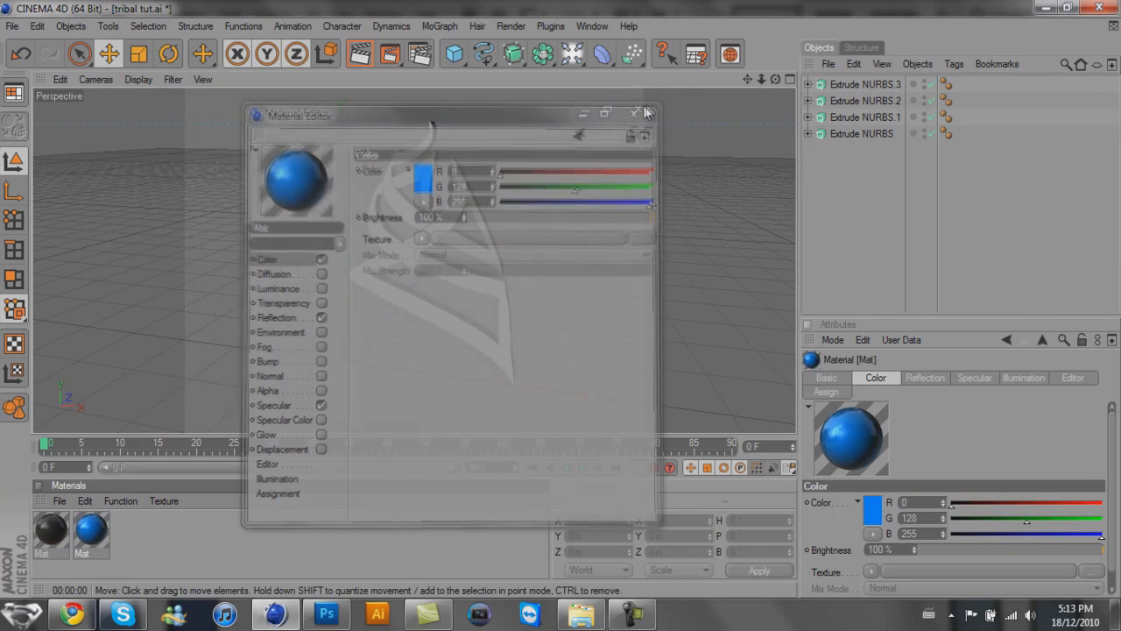
# - Apply the dark material to all four extruded logo strokes
pyautogui.moveTo(52, 530); pyautogui.dragTo(385, 288)
pyautogui.moveTo(62, 536); pyautogui.dragTo(437, 230)
pyautogui.moveTo(57, 530); pyautogui.dragTo(394, 200)
pyautogui.moveTo(59, 537); pyautogui.dragTo(429, 180)
# - Apply the blue material to all four strokes and select the four blue texture tags
pyautogui.moveTo(92, 530)
pyautogui.mouseDown()
pyautogui.moveTo(377, 292)
pyautogui.moveTo(323, 382)
pyautogui.mouseUp()
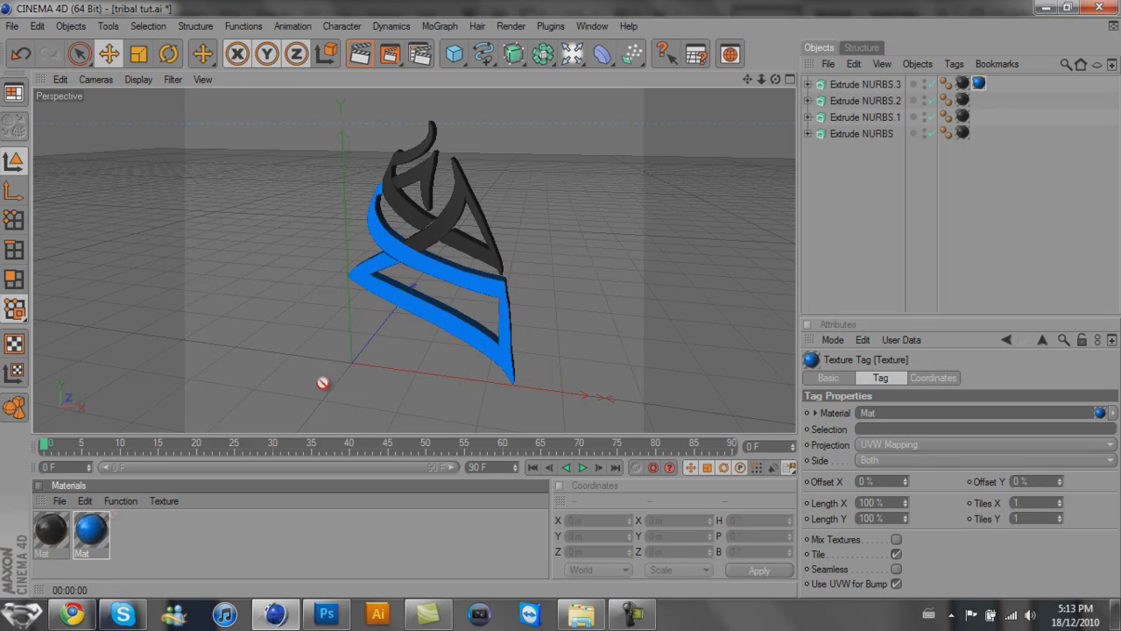
pyautogui.moveTo(457, 226); pyautogui.dragTo(438, 226)
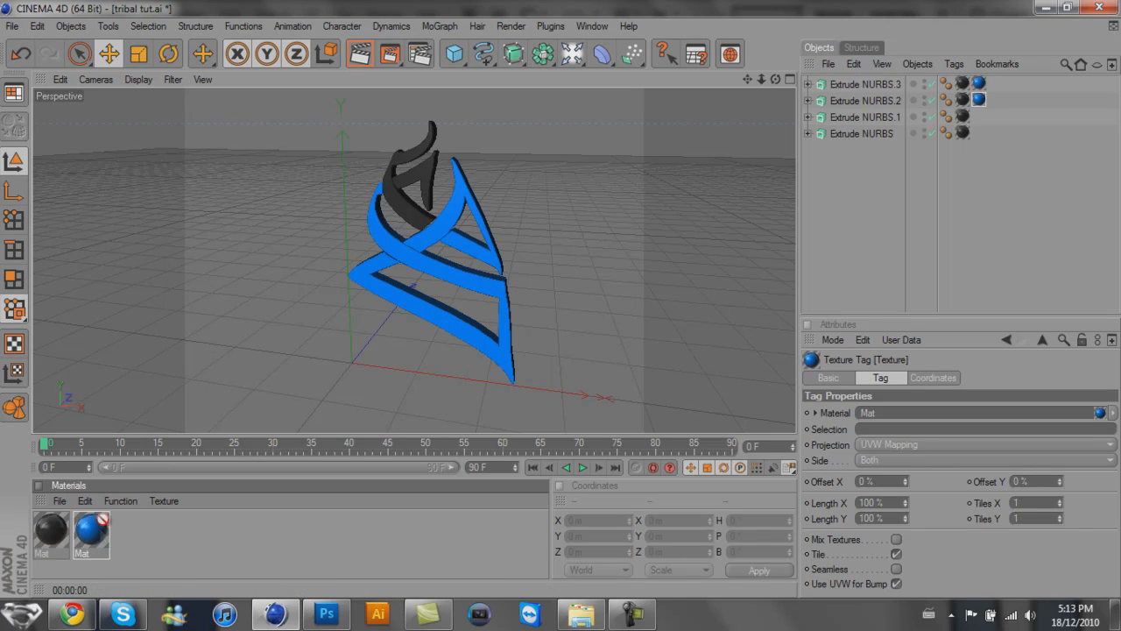
pyautogui.moveTo(104, 526); pyautogui.dragTo(407, 208)
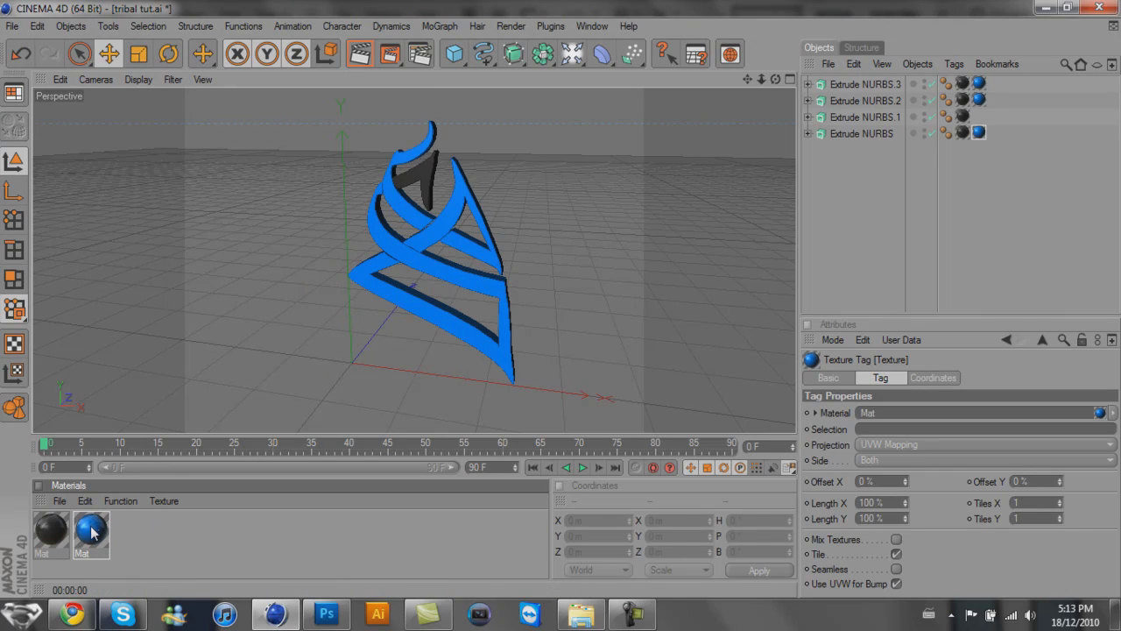
pyautogui.moveTo(93, 530)
pyautogui.mouseDown()
pyautogui.moveTo(388, 185)
pyautogui.moveTo(429, 175)
pyautogui.mouseUp()
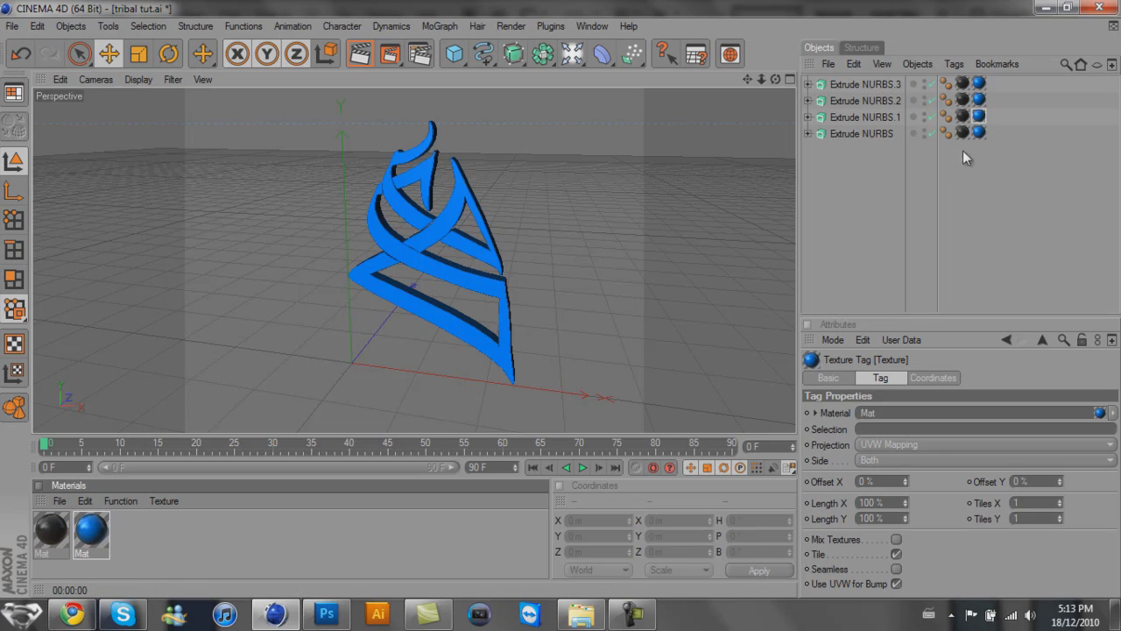
pyautogui.moveTo(981, 158); pyautogui.dragTo(979, 77)
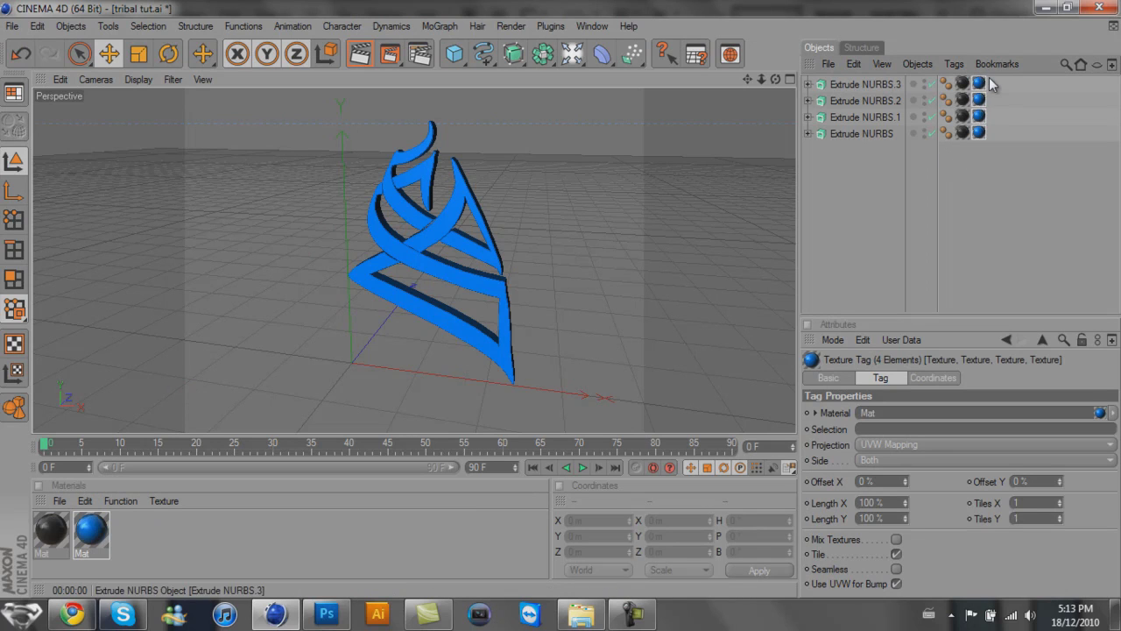
# - Limit the four blue texture tags to the R1 rim selection
pyautogui.click(872, 428)
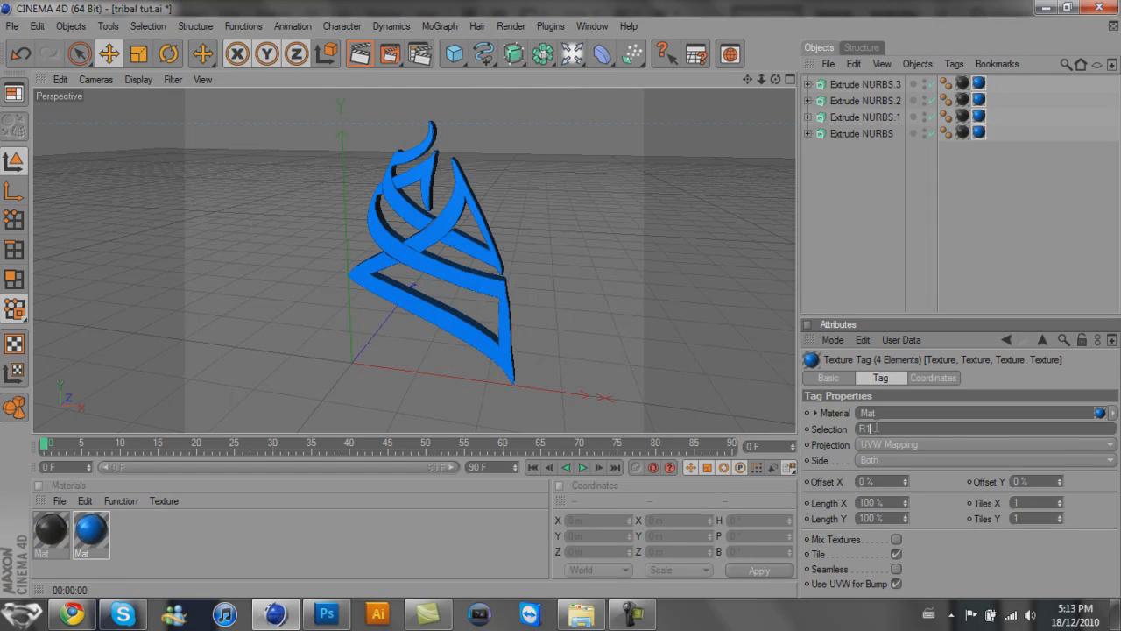
pyautogui.press('Return')
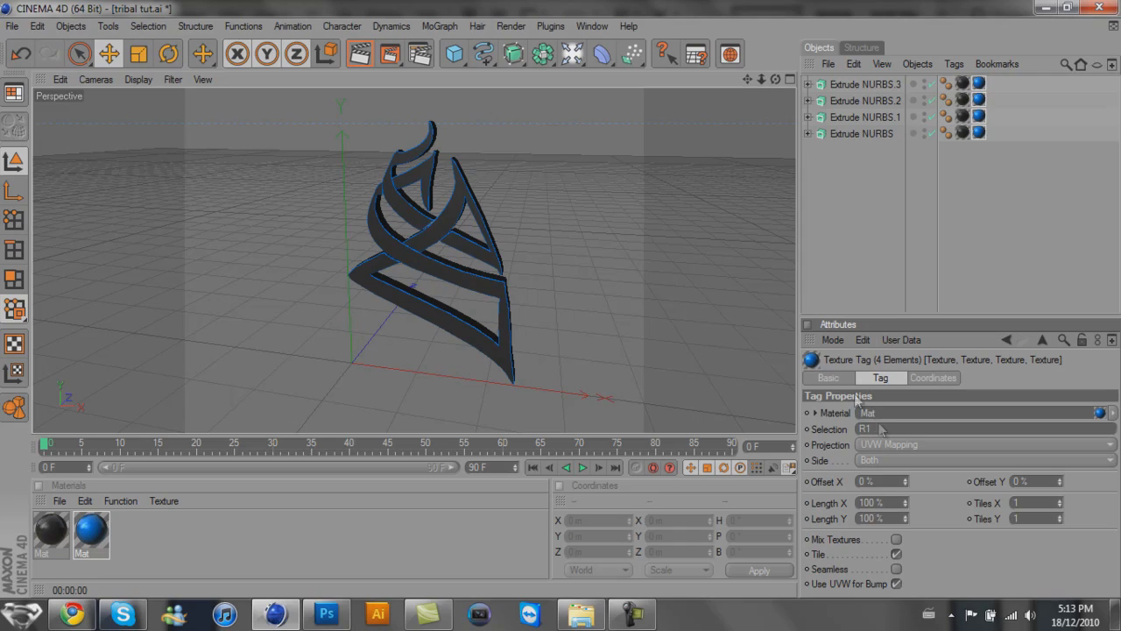
pyautogui.click(553, 304)
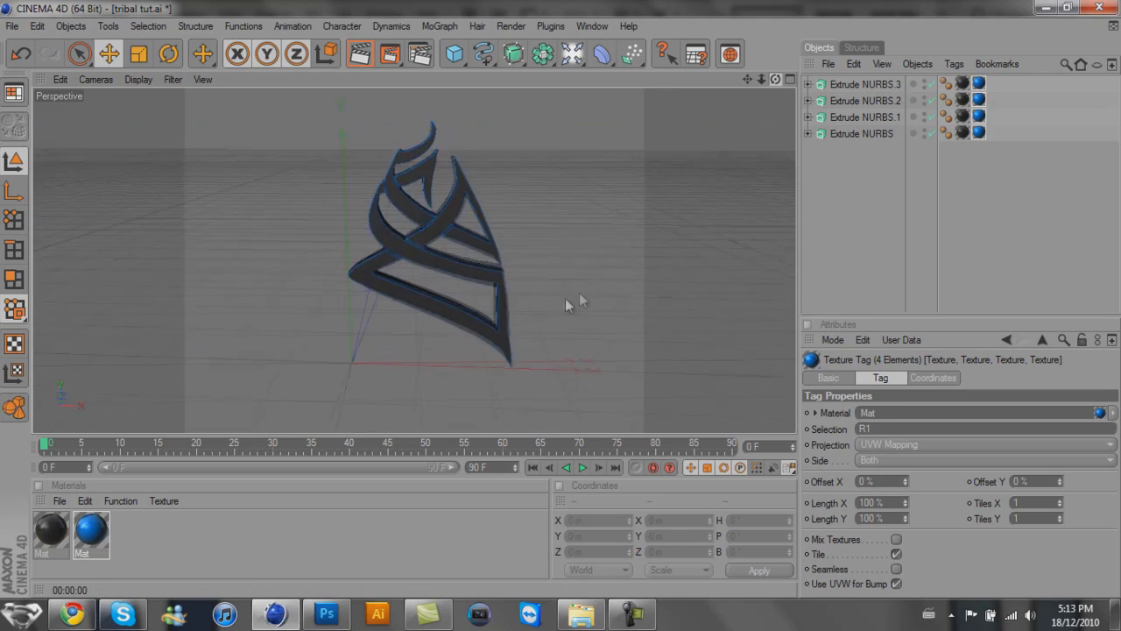
# - Select the four extrusions to check their 1 m fillet caps, zoom in, and render a preview
pyautogui.moveTo(863, 177); pyautogui.dragTo(848, 75)
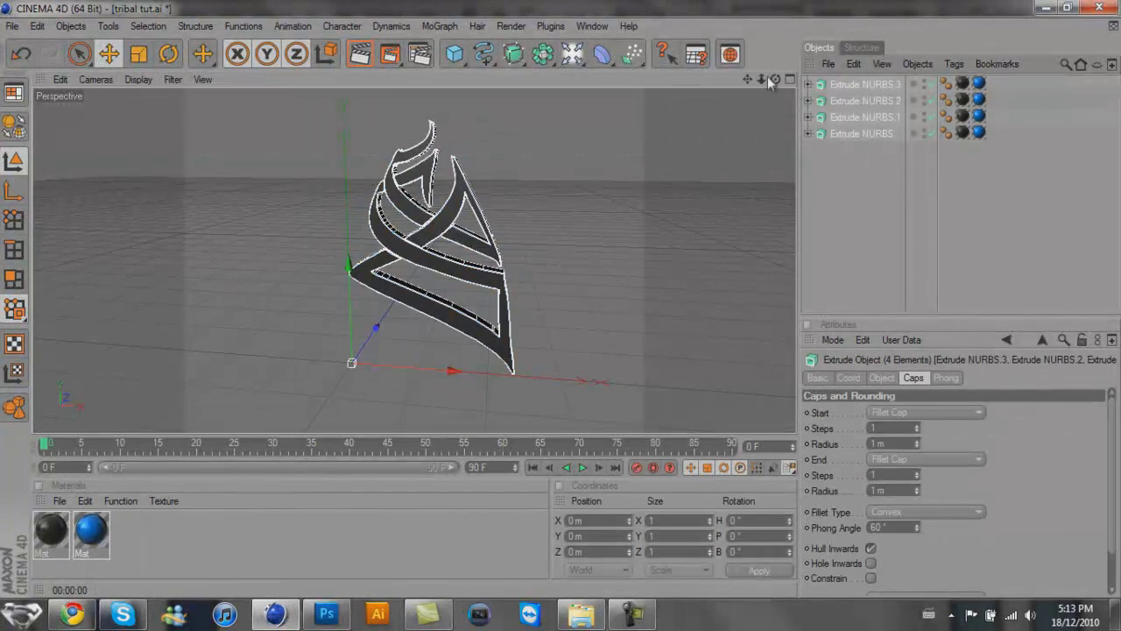
pyautogui.scroll(10, 571, 300)
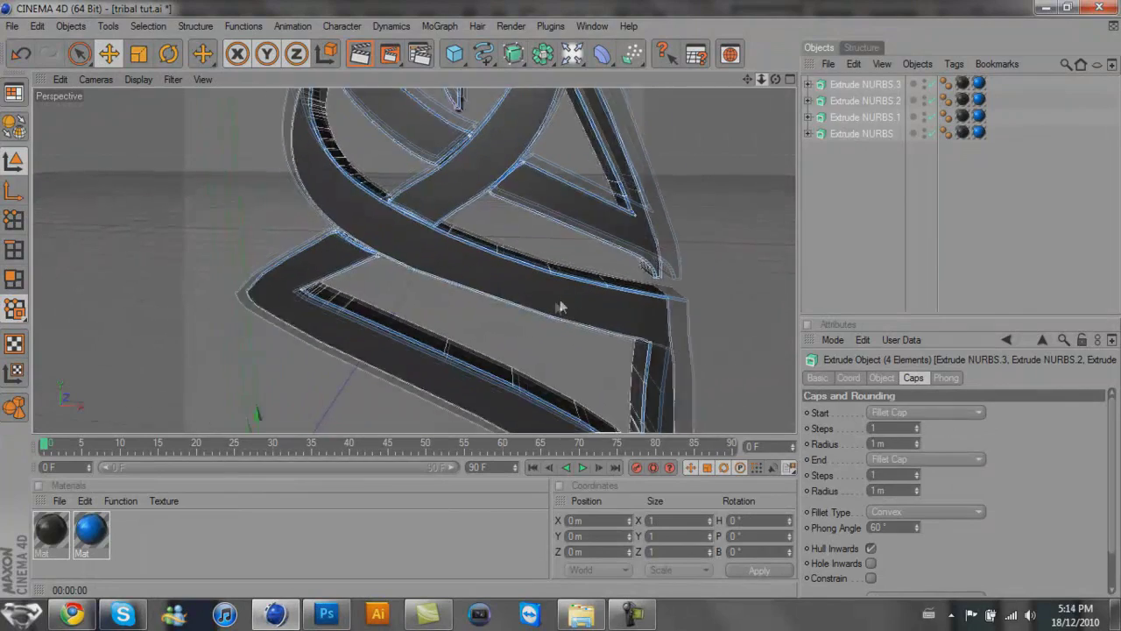
pyautogui.click(825, 174)
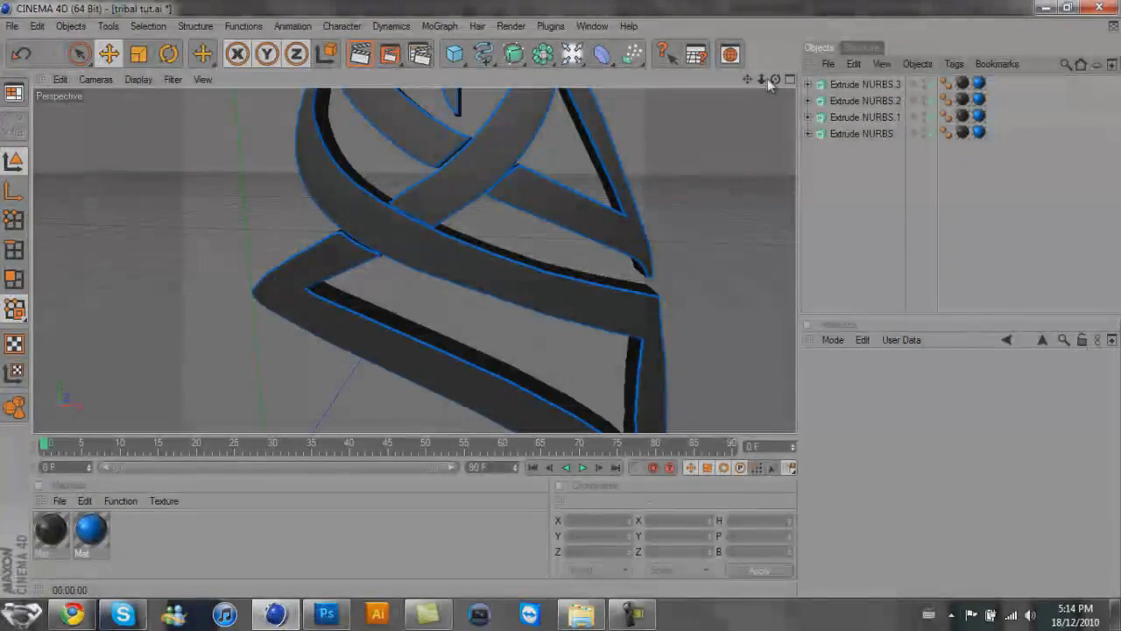
pyautogui.click(361, 55)
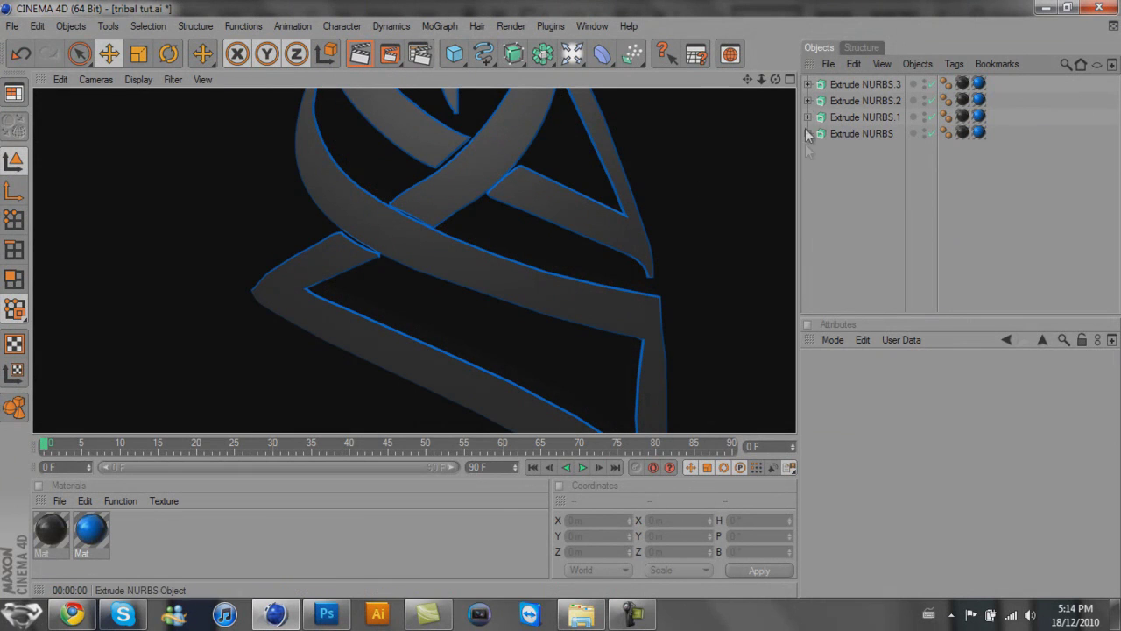
# - Orbit, zoom and move the perspective view to frame the whole logo
pyautogui.moveTo(761, 77); pyautogui.dragTo(558, 302)
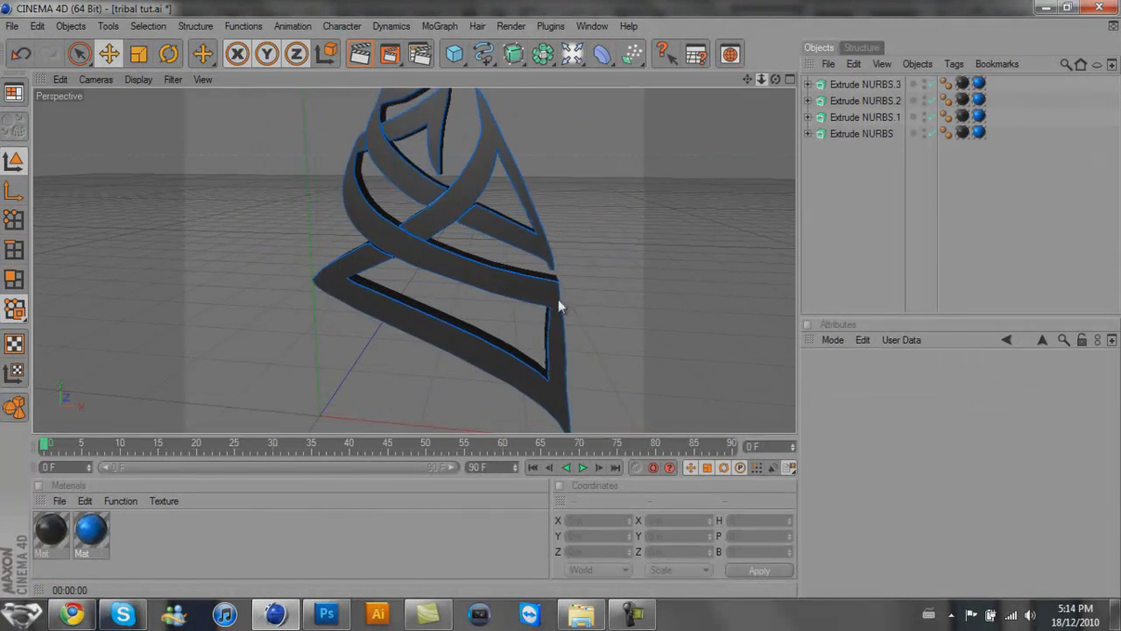
pyautogui.scroll(-5, 559, 303)
pyautogui.moveTo(775, 80); pyautogui.dragTo(563, 306)
pyautogui.moveTo(752, 80); pyautogui.dragTo(547, 299)
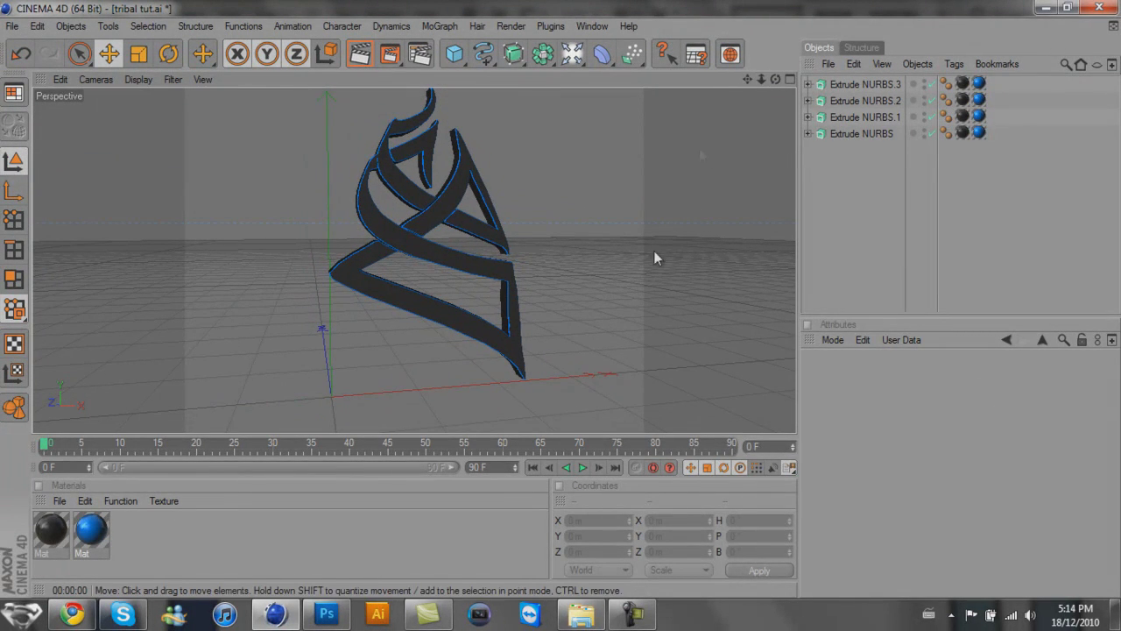
# - Drag studio015 from the HDRI folder into the Material Manager without copying the image
pyautogui.click(580, 613)
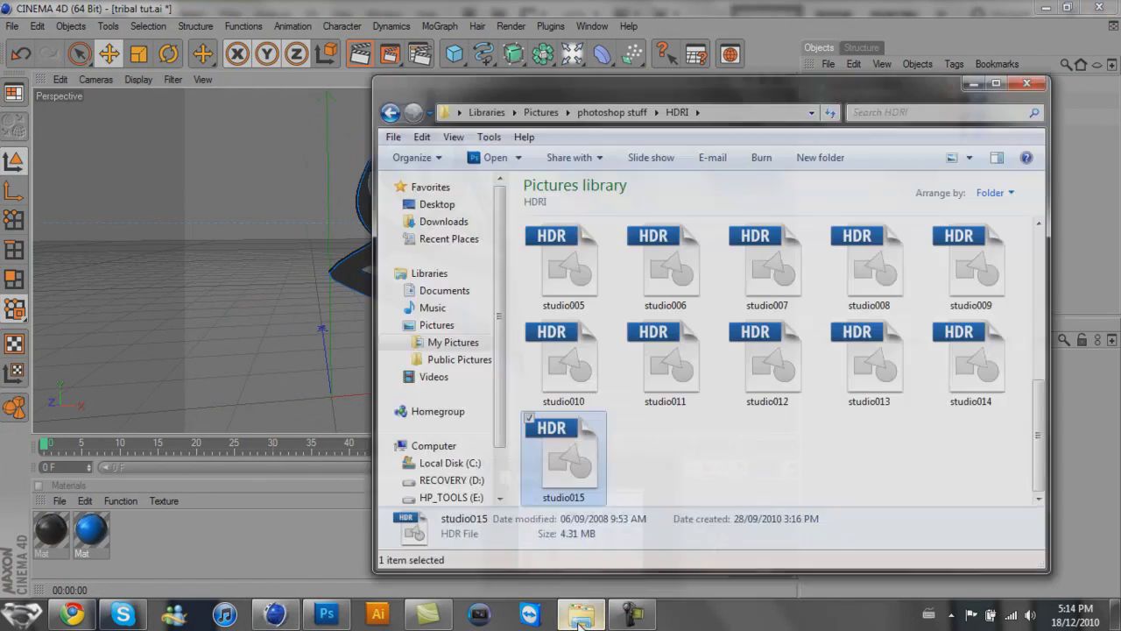
pyautogui.moveTo(1039, 429); pyautogui.dragTo(1032, 275)
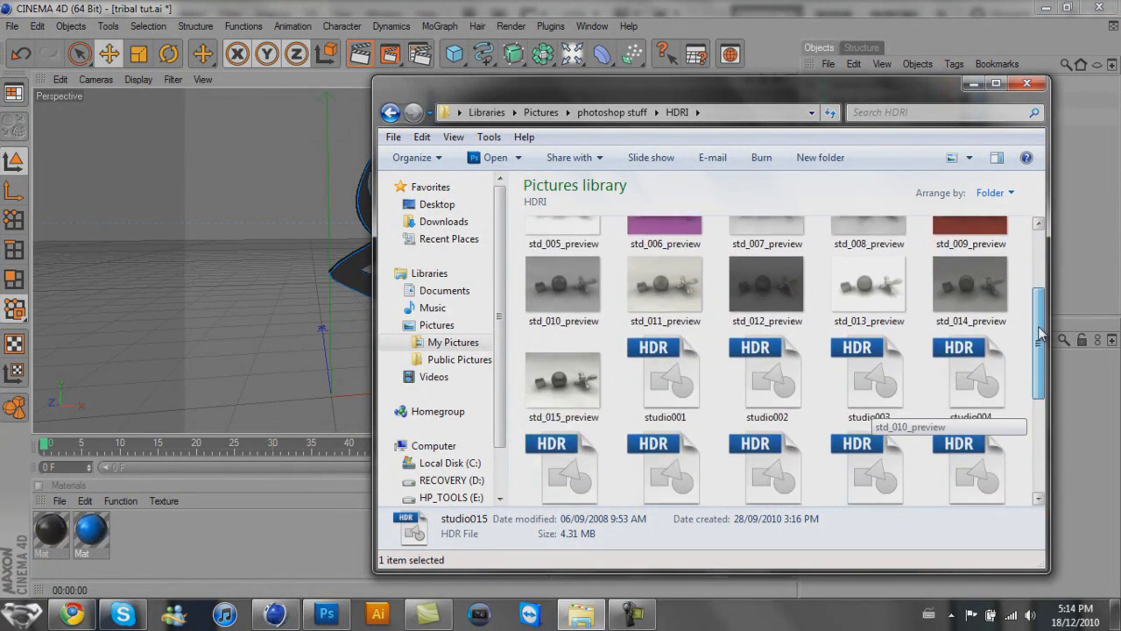
pyautogui.moveTo(1040, 332); pyautogui.dragTo(1041, 339)
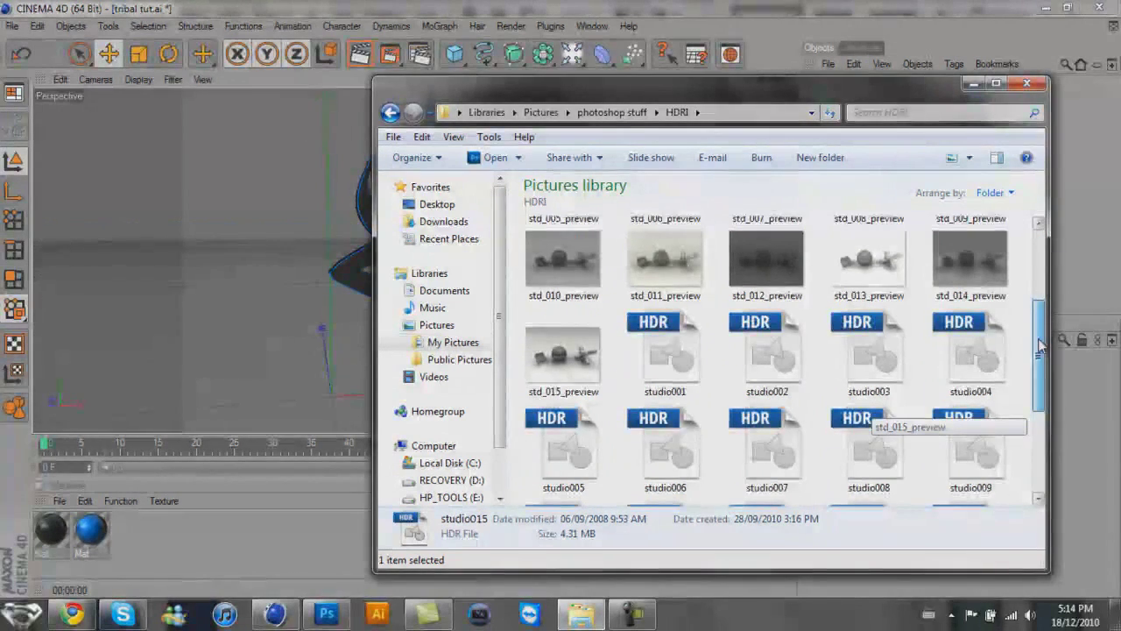
pyautogui.moveTo(1041, 339); pyautogui.dragTo(1046, 431)
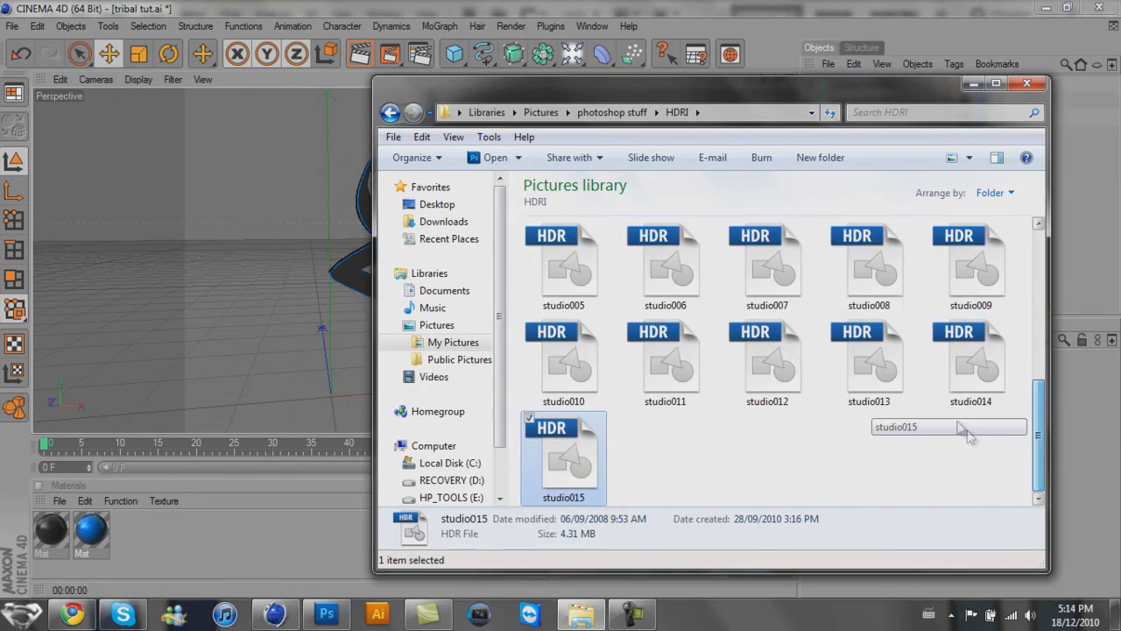
pyautogui.scroll(3, 960, 308)
pyautogui.scroll(-3, 961, 309)
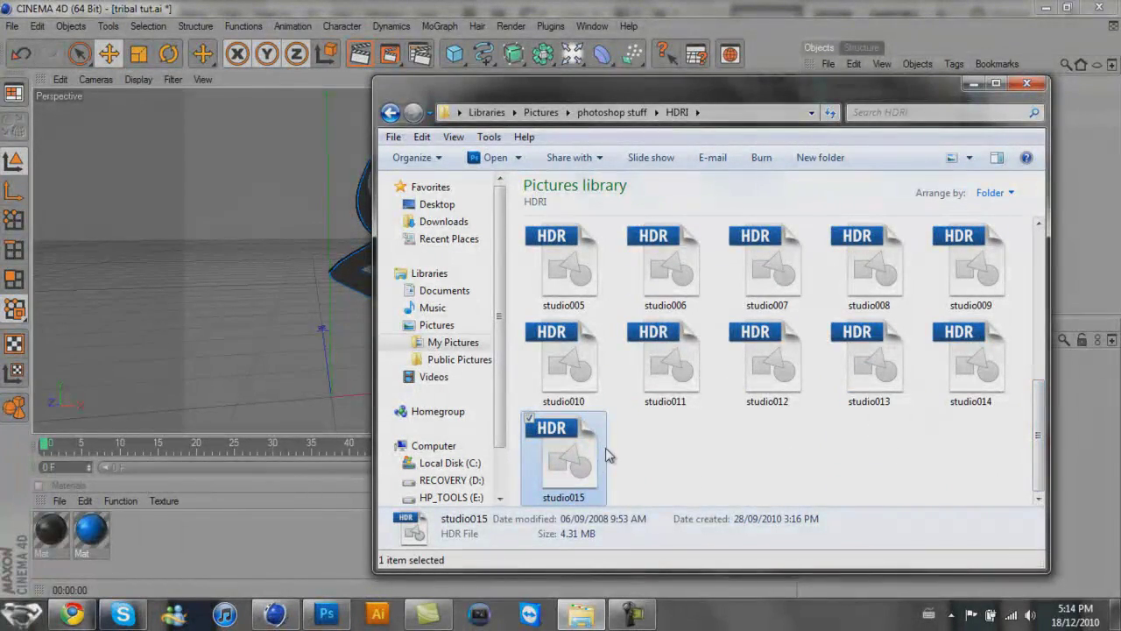
pyautogui.moveTo(1041, 429)
pyautogui.mouseDown()
pyautogui.moveTo(1031, 281)
pyautogui.moveTo(1038, 429)
pyautogui.mouseUp()
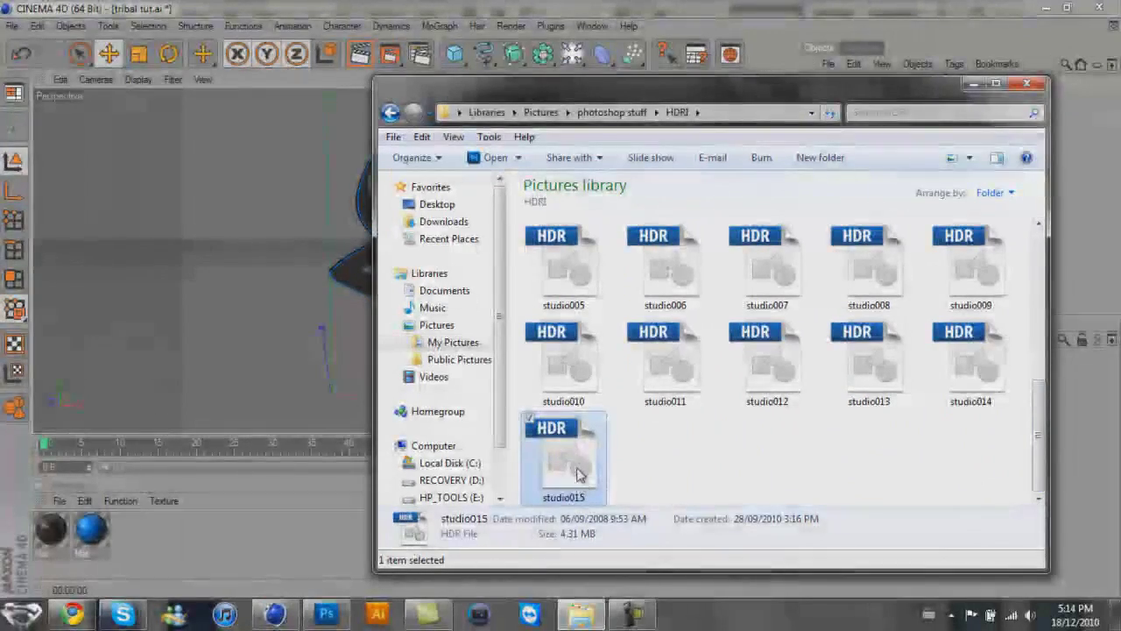
pyautogui.moveTo(592, 456); pyautogui.dragTo(137, 544)
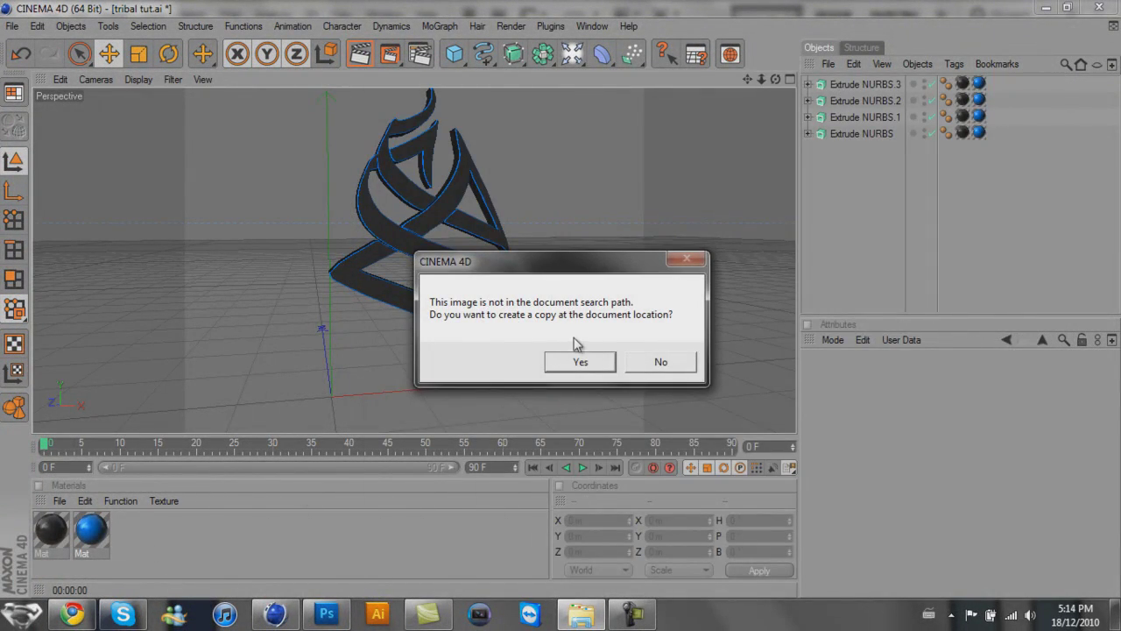
pyautogui.click(676, 364)
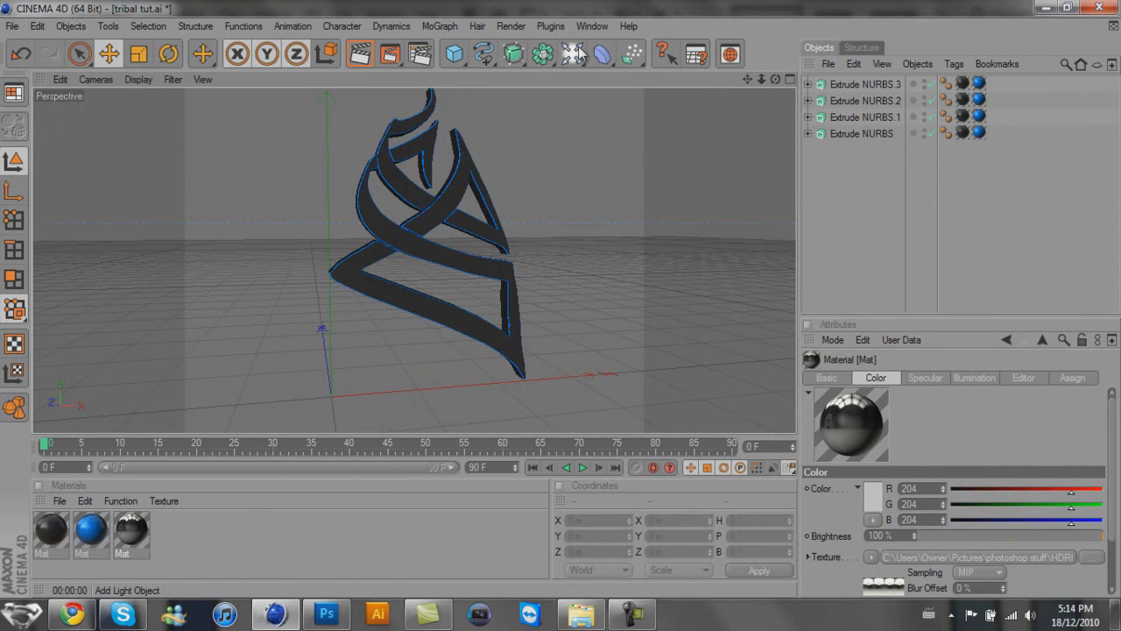
# - Add a Sky object to the scene from the light flyout
pyautogui.moveTo(579, 54); pyautogui.dragTo(826, 130)
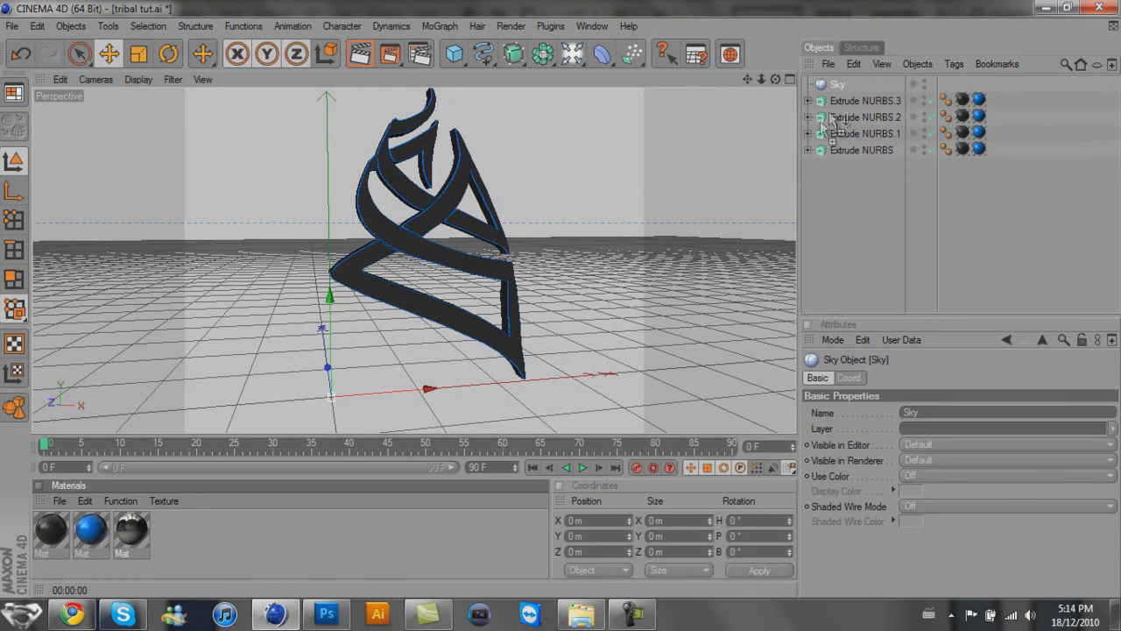
# - Drag the studio015 HDR material onto the Sky object
pyautogui.moveTo(831, 121); pyautogui.dragTo(841, 83)
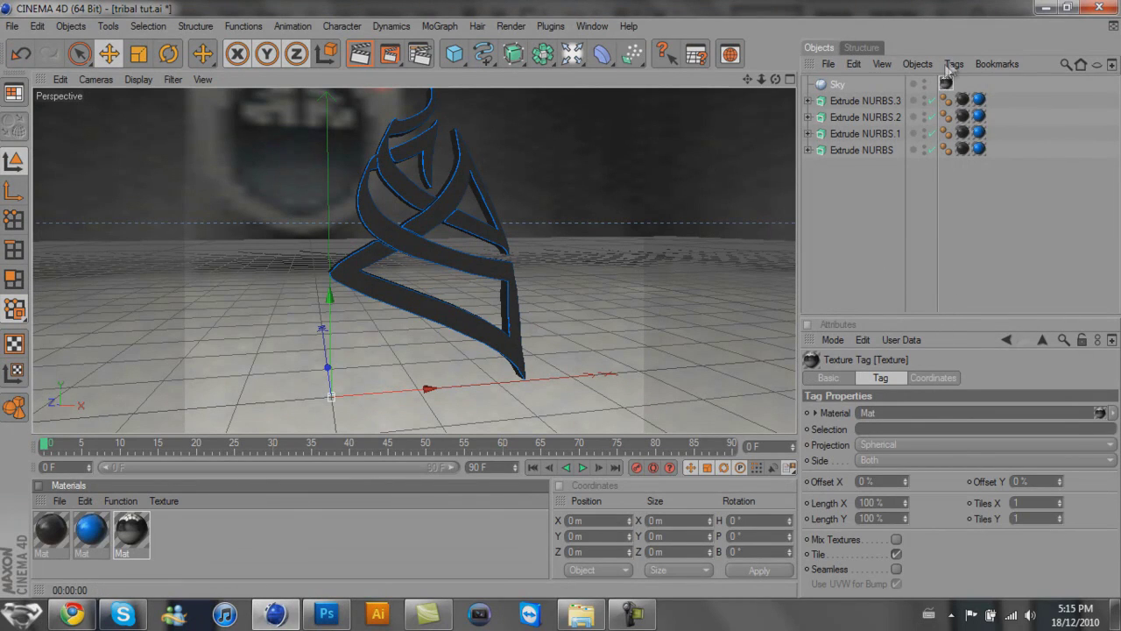
# - Add a Compositing tag to the Sky and uncheck Seen by Camera
pyautogui.rightClick(839, 84)
pyautogui.moveTo(858, 85)
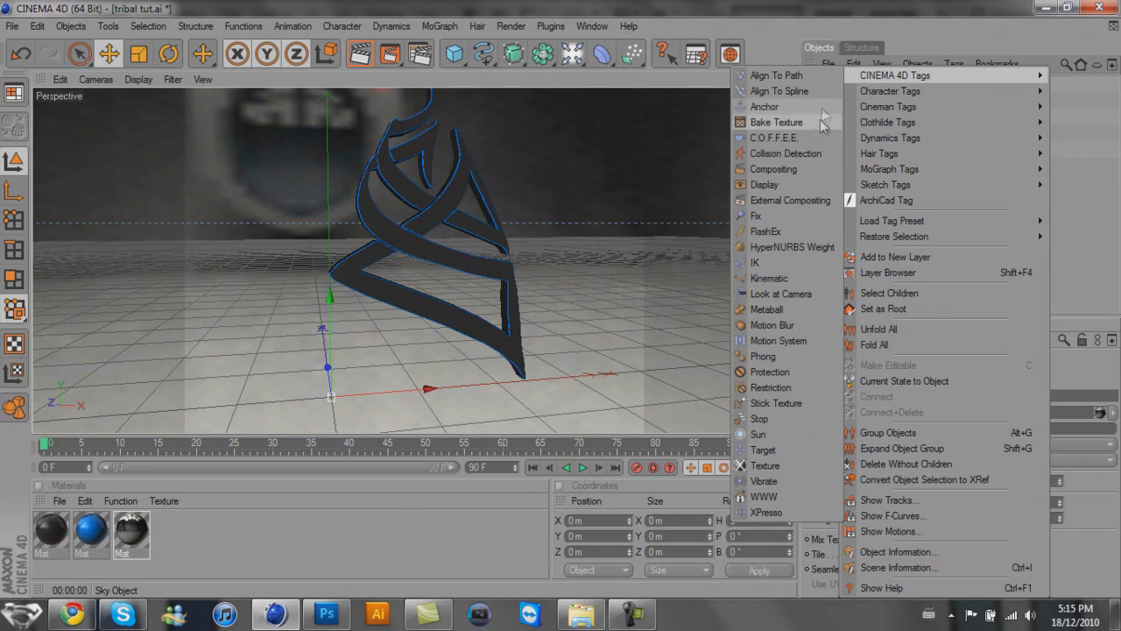
pyautogui.click(783, 170)
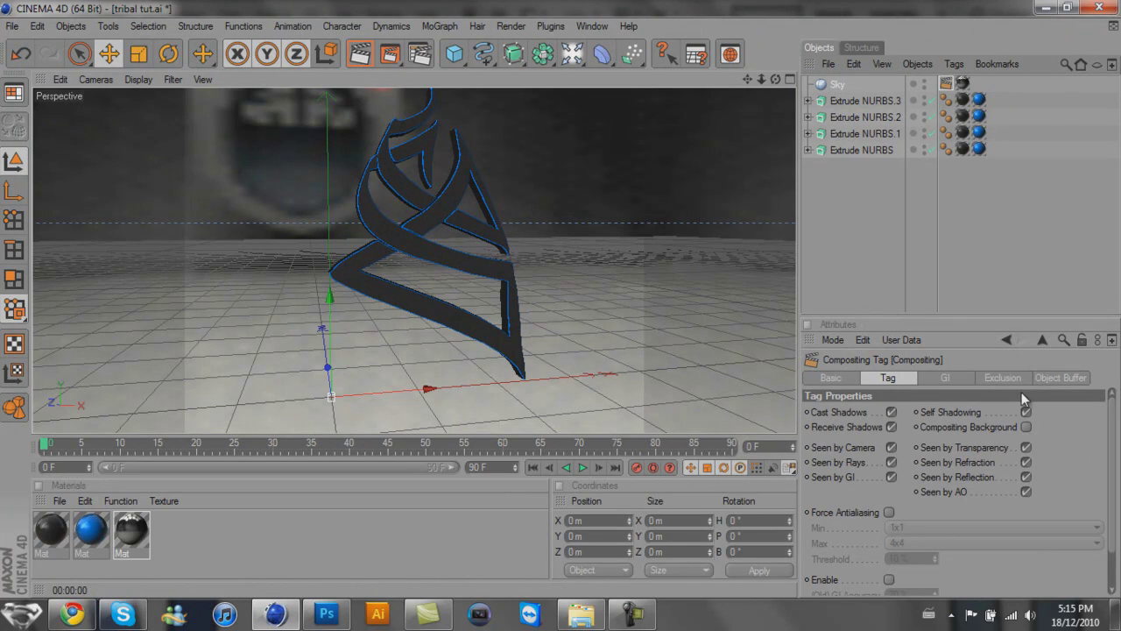
pyautogui.click(891, 448)
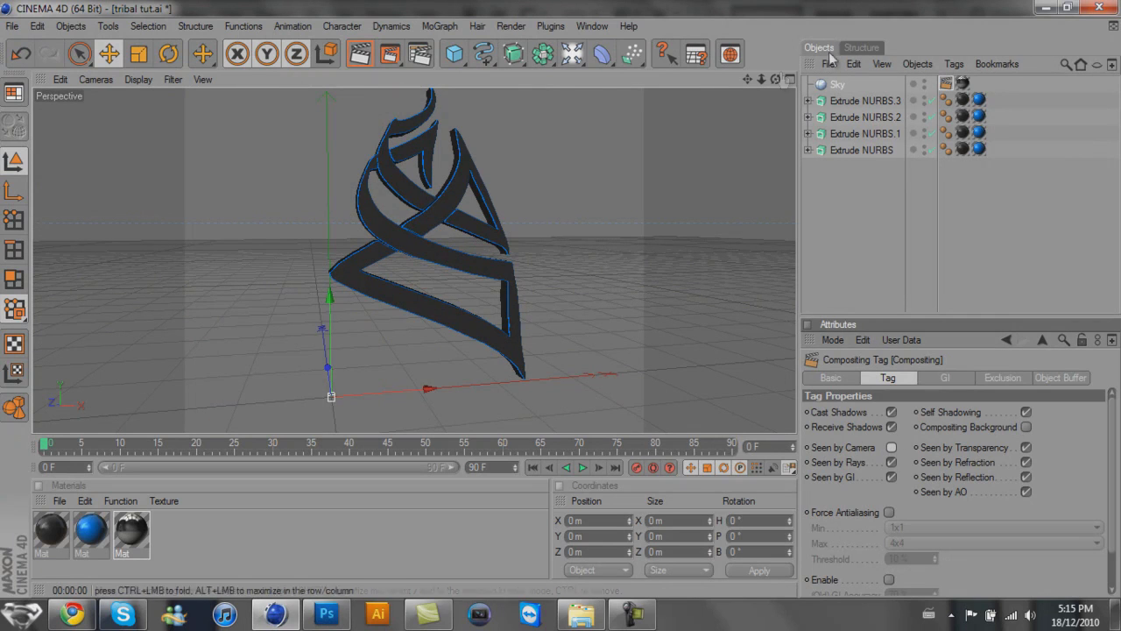
# - Render the view, reframe the logo more from the front, and render again
pyautogui.click(362, 54)
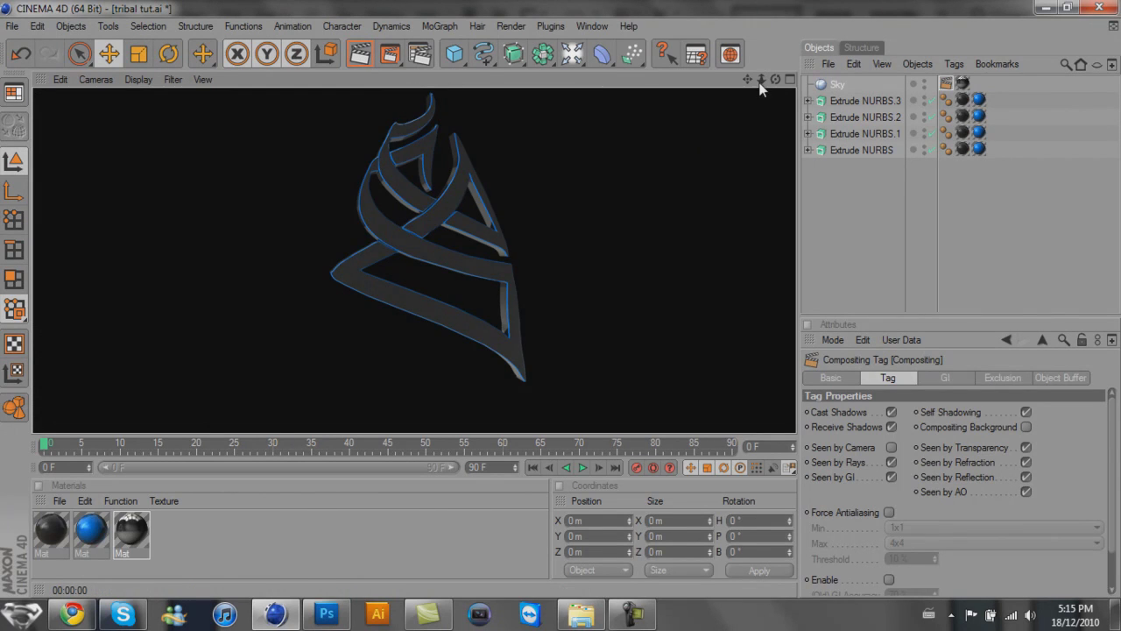
pyautogui.moveTo(761, 79); pyautogui.dragTo(570, 297)
pyautogui.moveTo(747, 80); pyautogui.dragTo(561, 300)
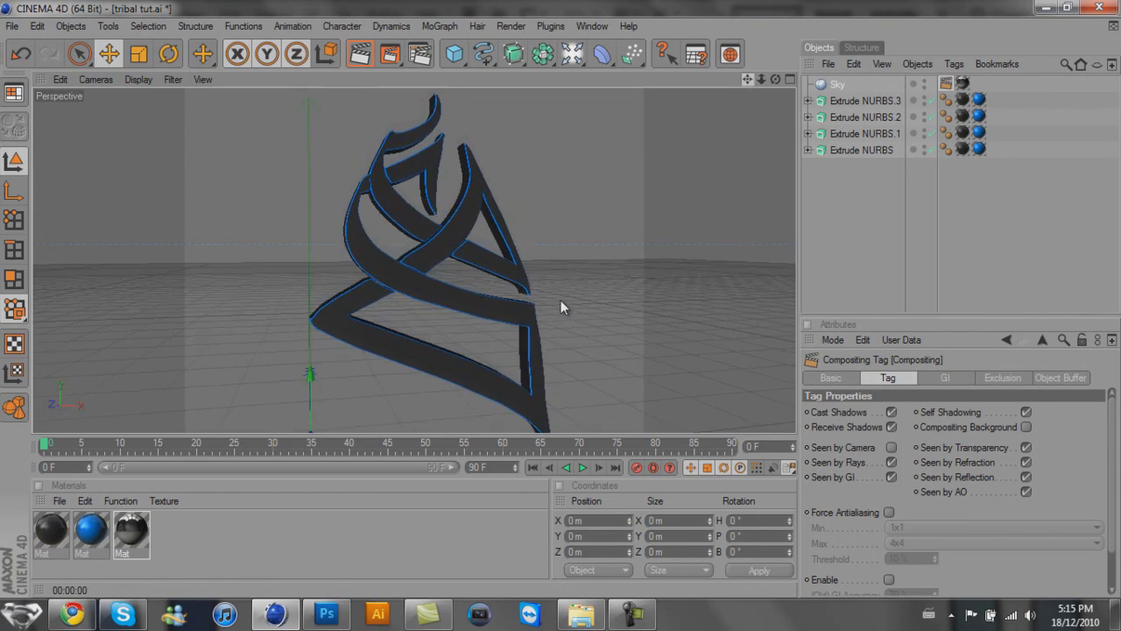
pyautogui.click(363, 54)
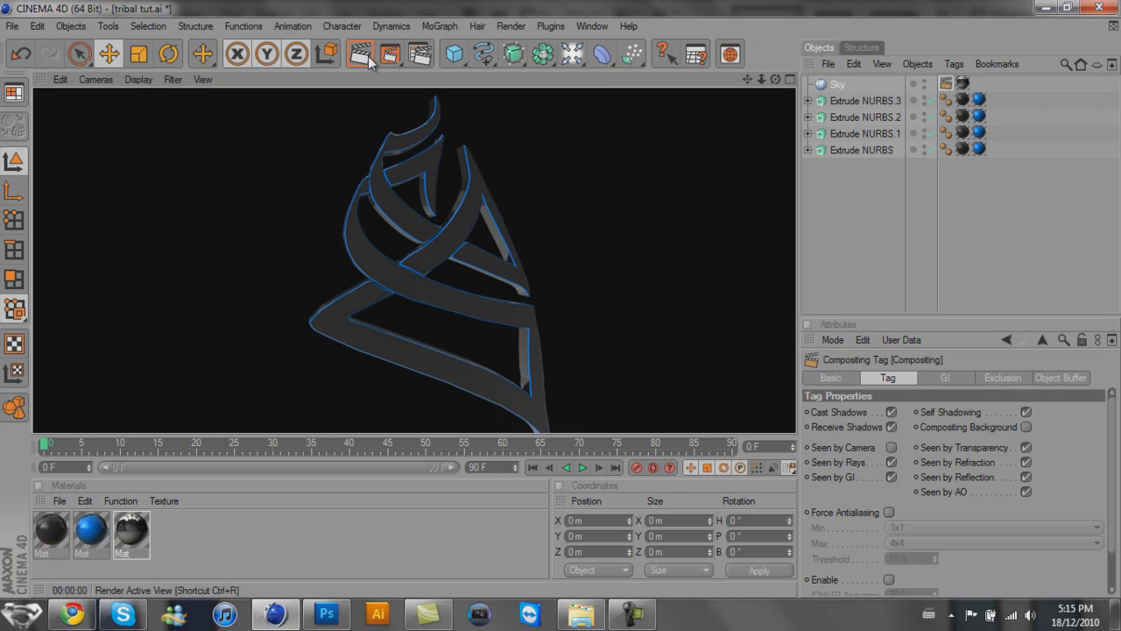